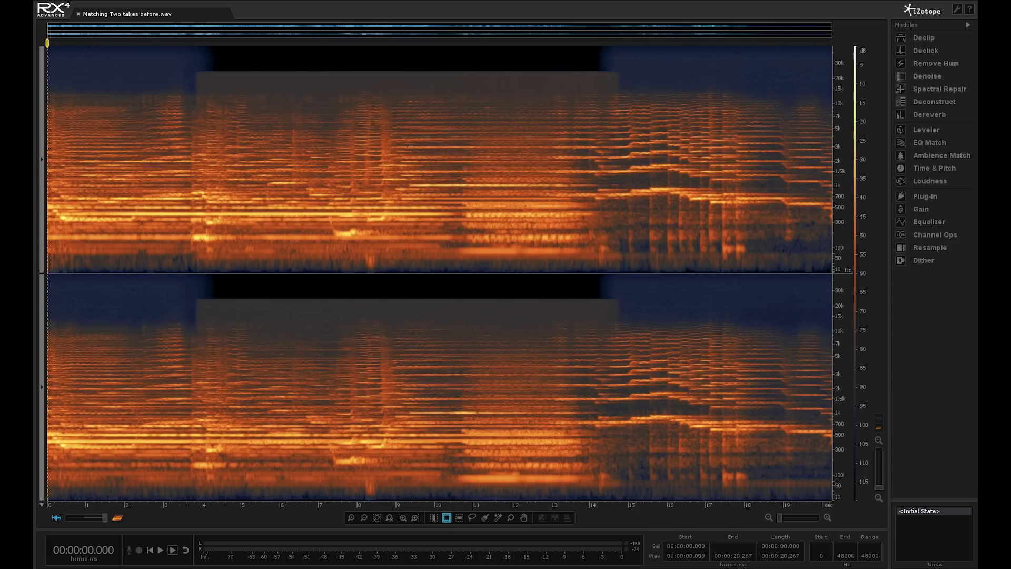
Step: Play the unprocessed 'Matching Two takes before.wav' to hear how the patched take stands out
key(space)
Step: Place the playhead at about 9.16 s and zoom the time axis to roughly 7–12.4 s
click(383, 263)
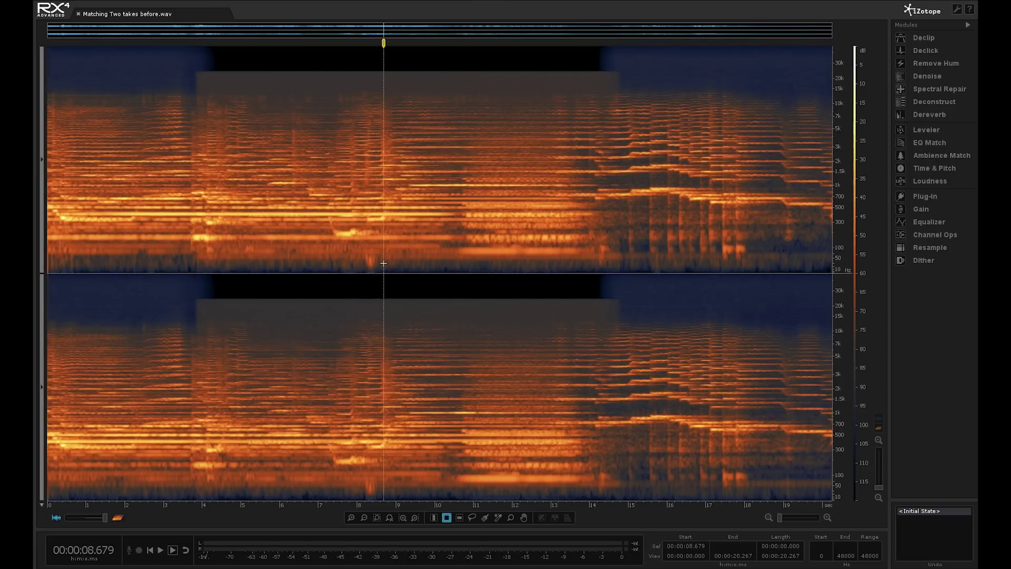
click(402, 269)
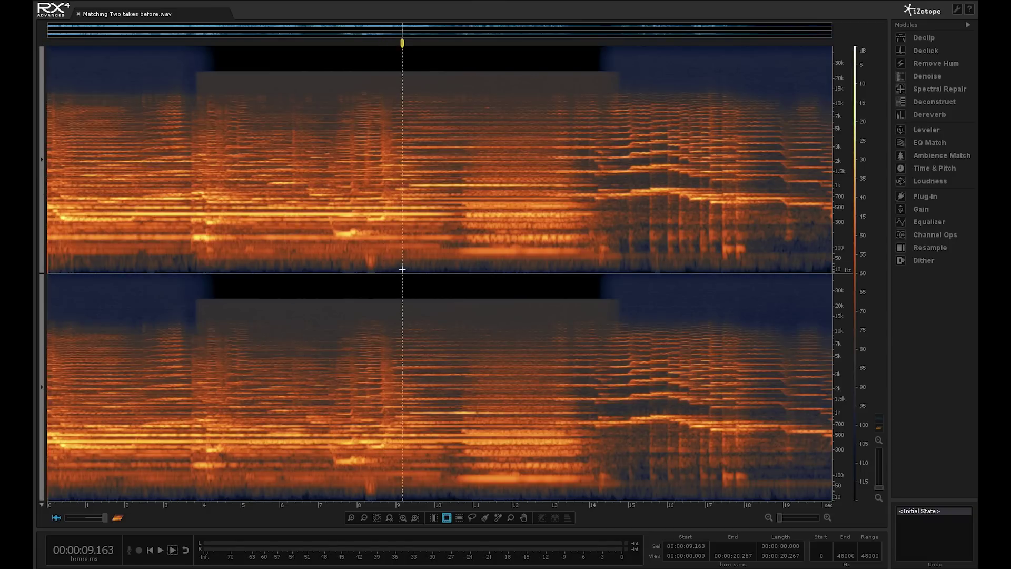
scroll(411, 472, up, 5)
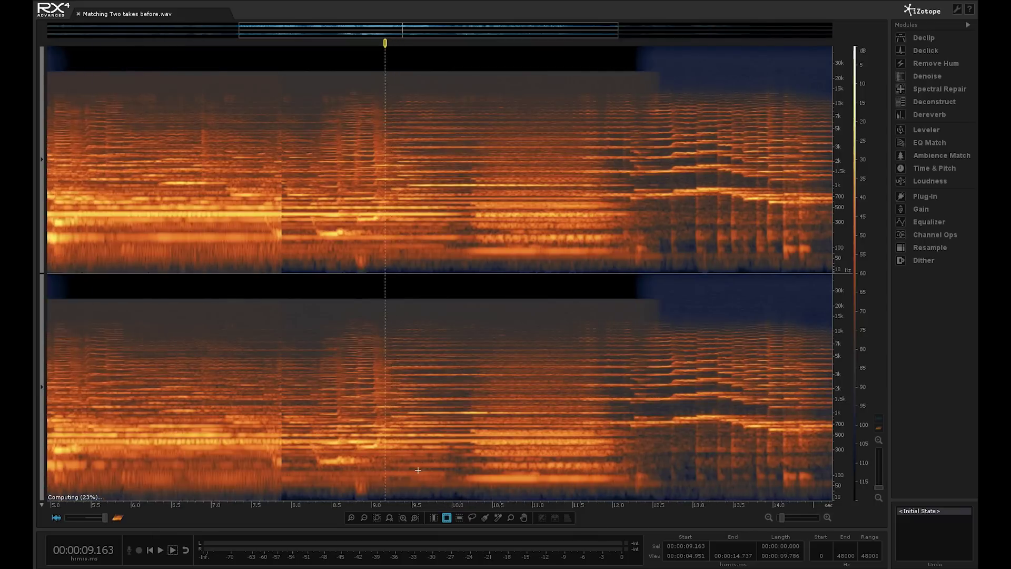
scroll(417, 470, up, 1)
scroll(418, 470, up, 1)
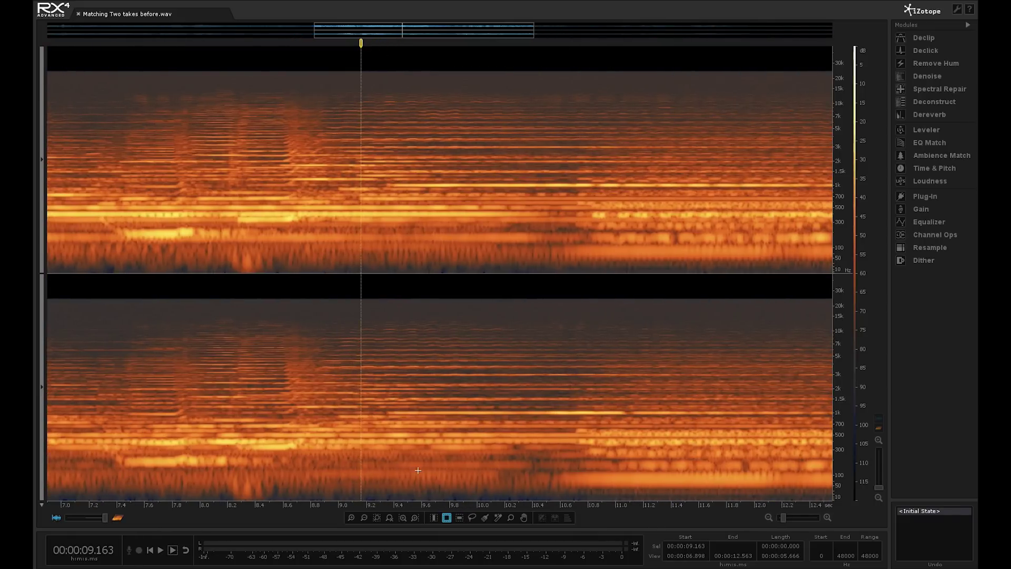
scroll(844, 442, up, 1)
scroll(844, 442, up, 3)
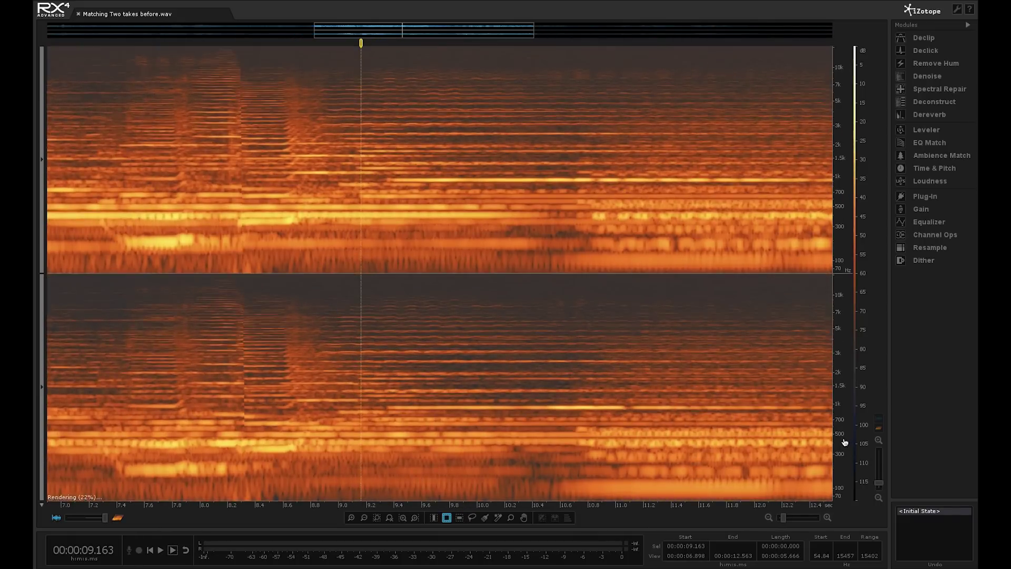
scroll(844, 442, down, 3)
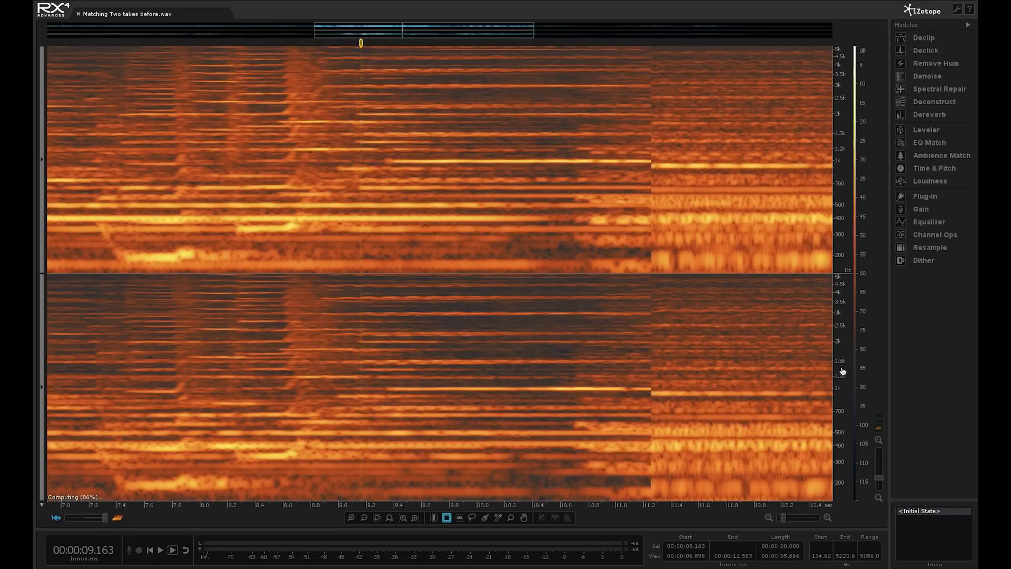
Step: Frame the frequency view on the high end above about 4.5 kHz
drag(841, 372, 843, 420)
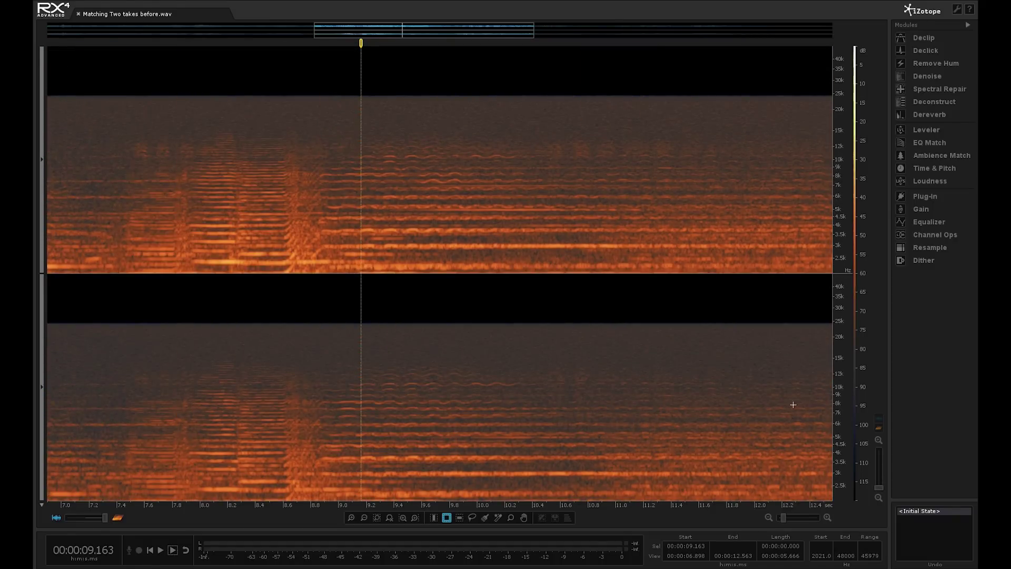
scroll(842, 422, up, 1)
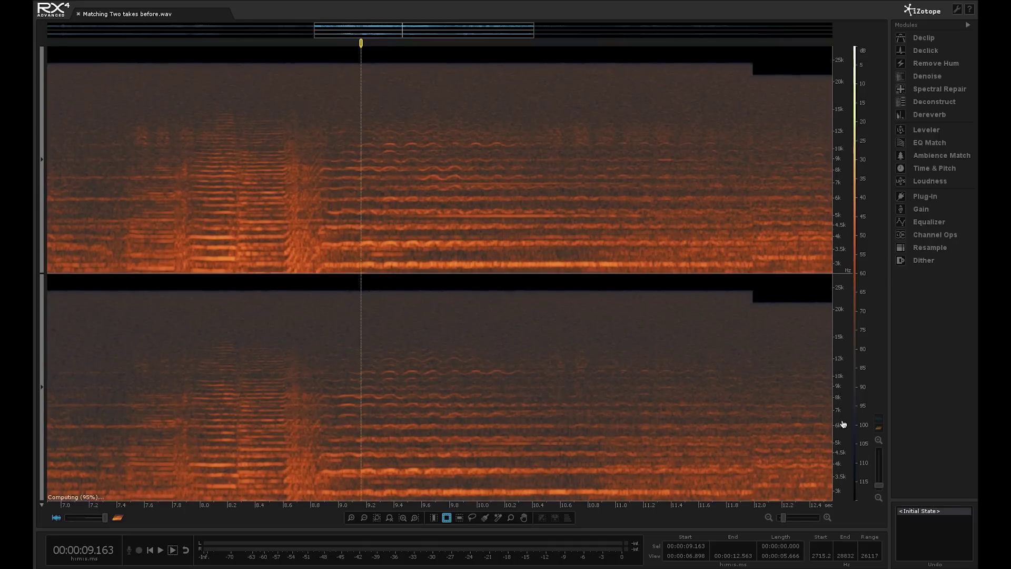
scroll(843, 424, up, 1)
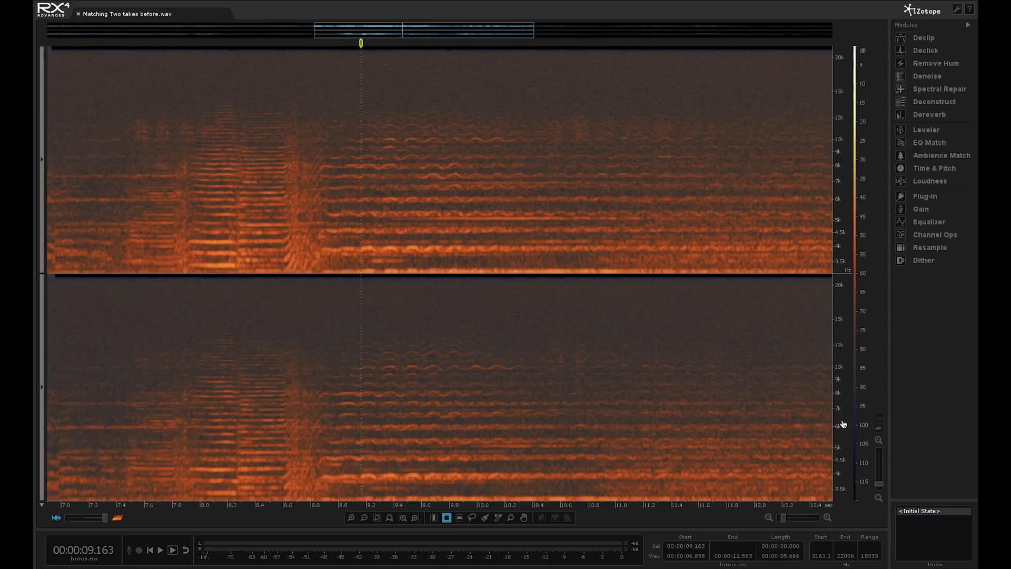
scroll(843, 424, up, 1)
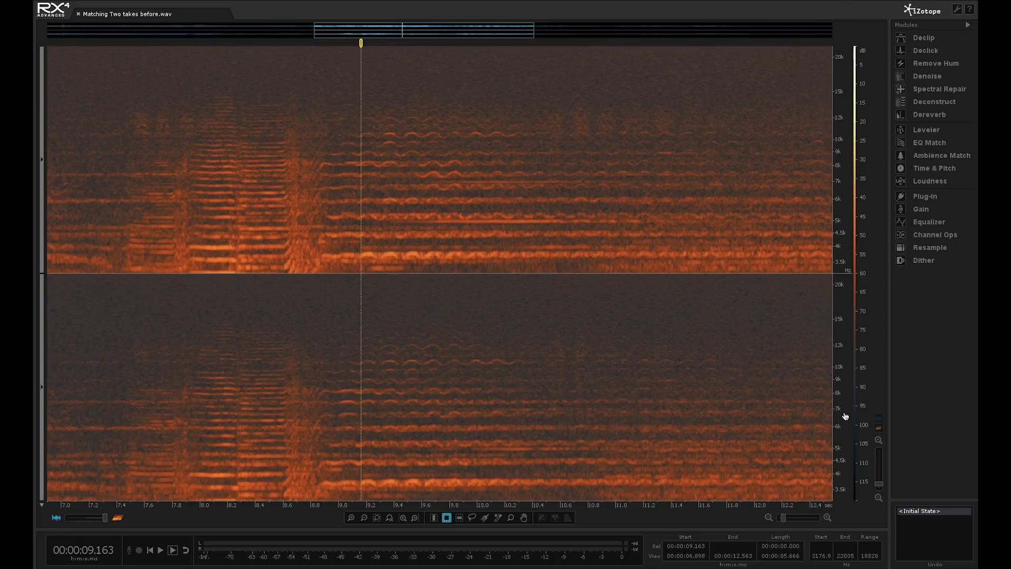
drag(843, 362, 845, 399)
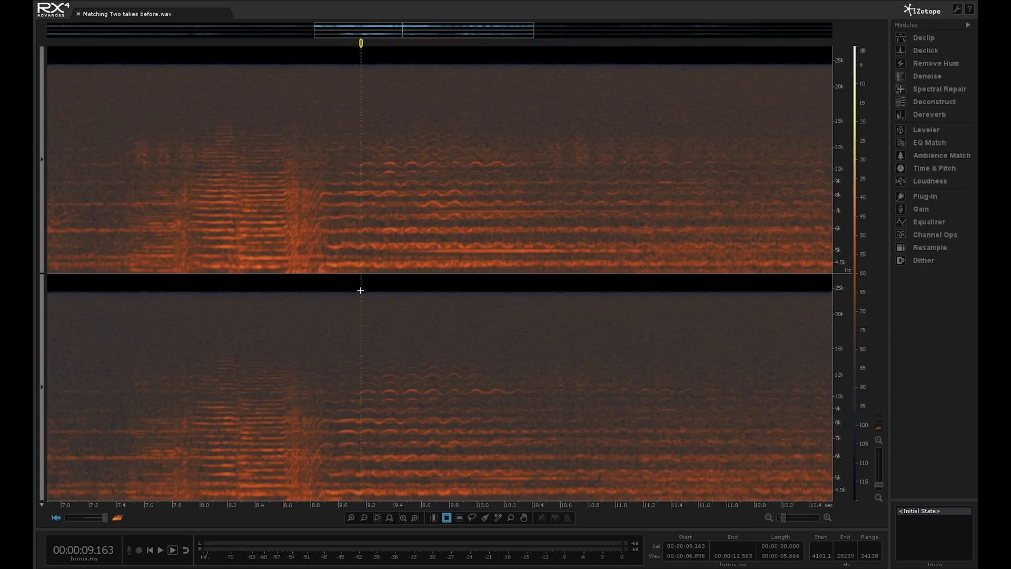
drag(360, 291, 626, 352)
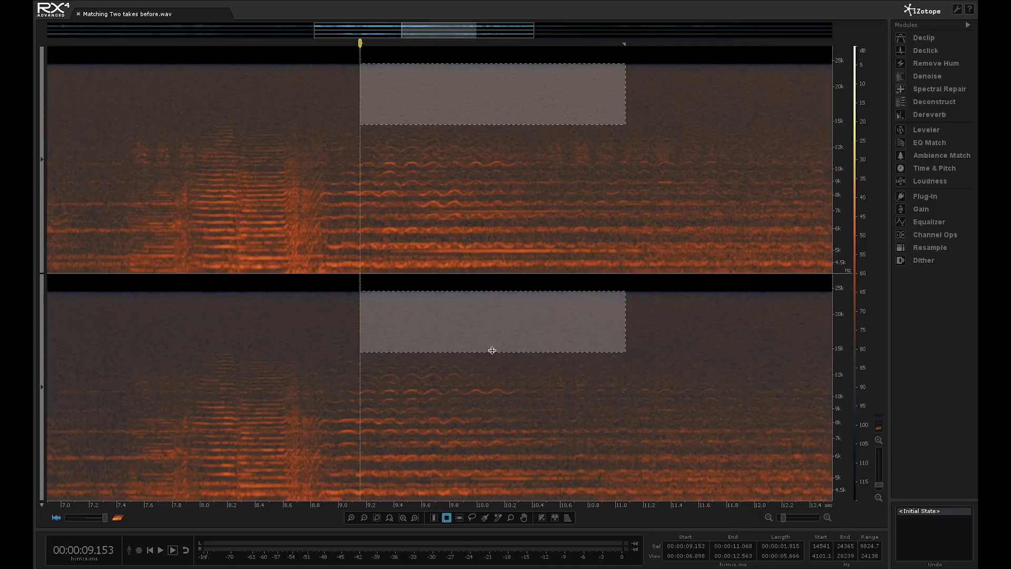
drag(492, 350, 492, 357)
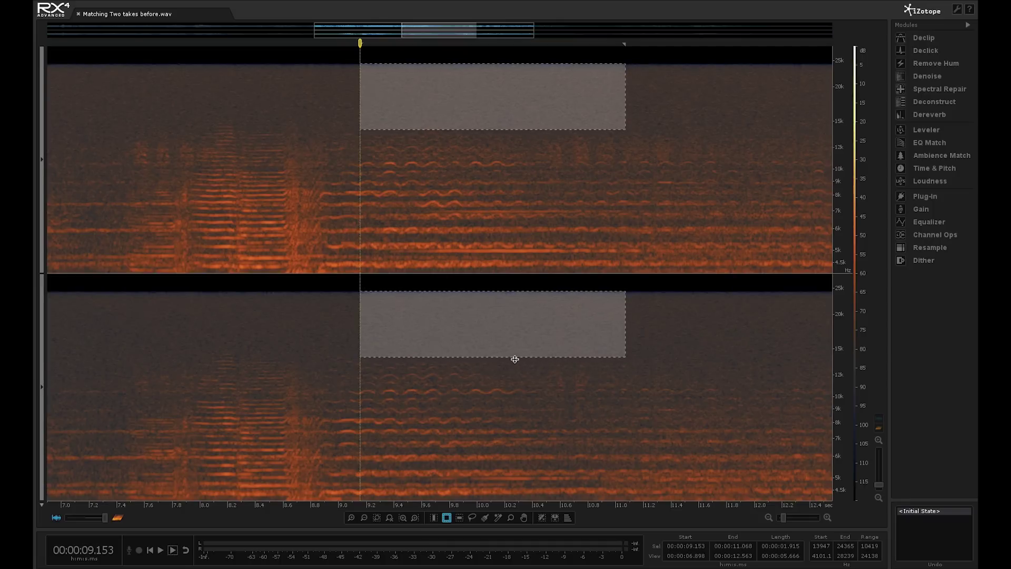
drag(514, 359, 540, 368)
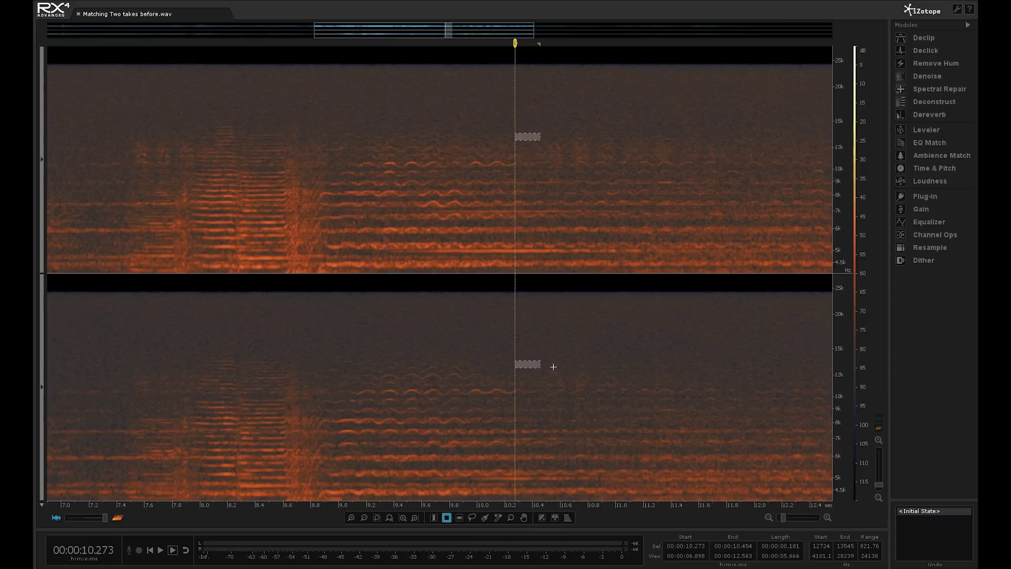
click(342, 343)
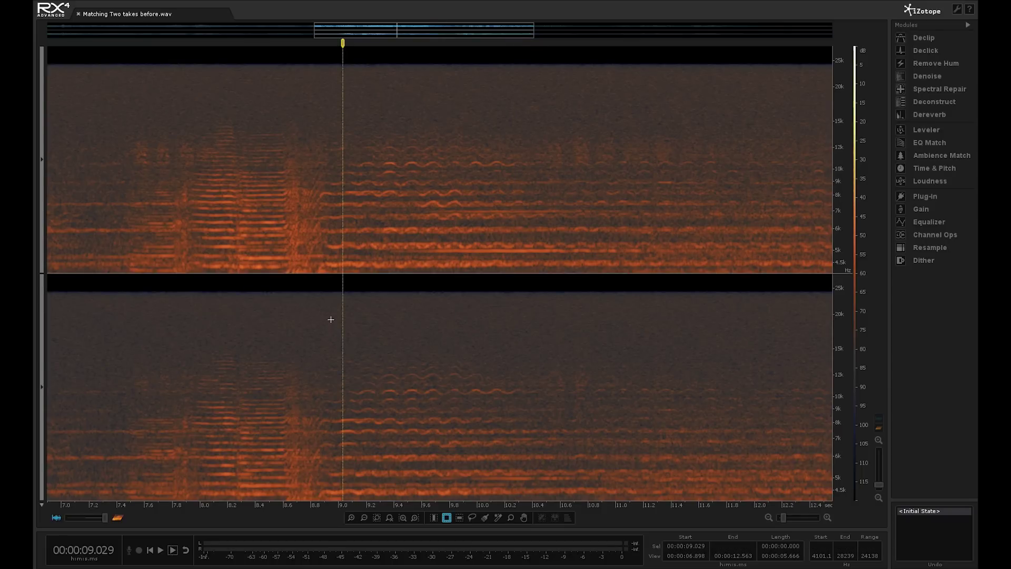
Step: Select the empty top band from 8.94–11.42 s, the 12–15 kHz gap, and the first harmonic strips
drag(331, 292, 672, 349)
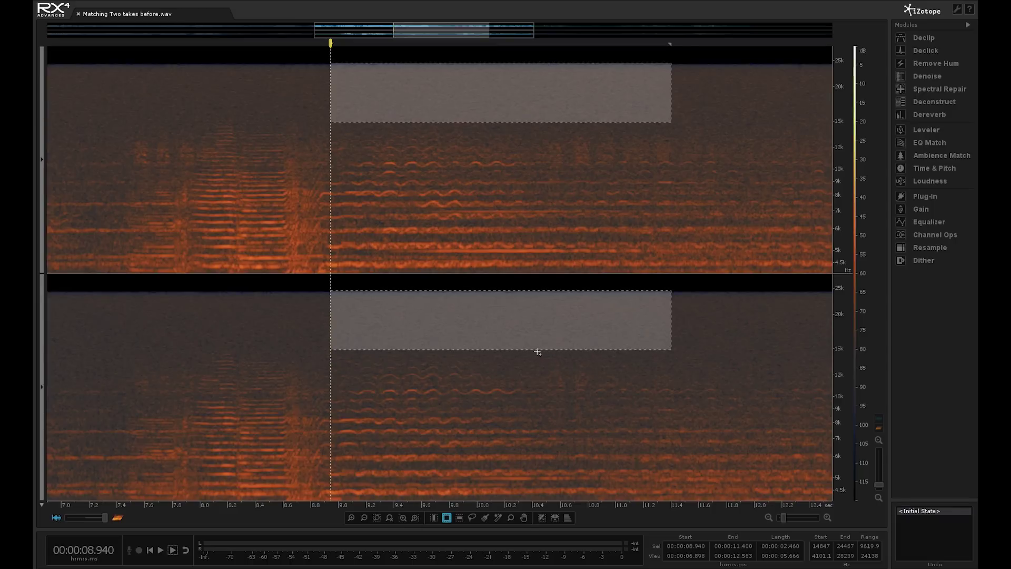
drag(532, 352, 666, 384)
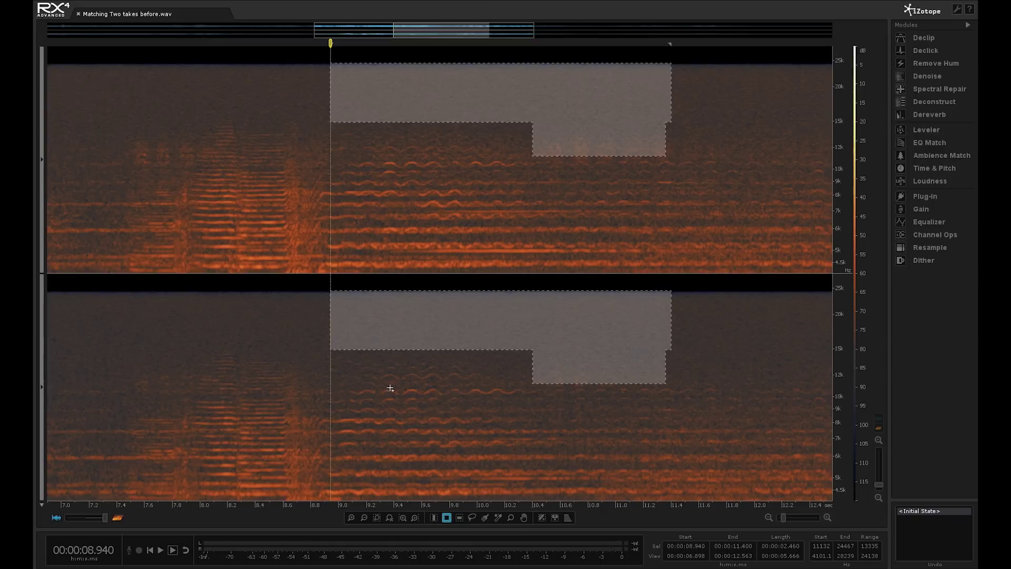
drag(354, 388, 500, 387)
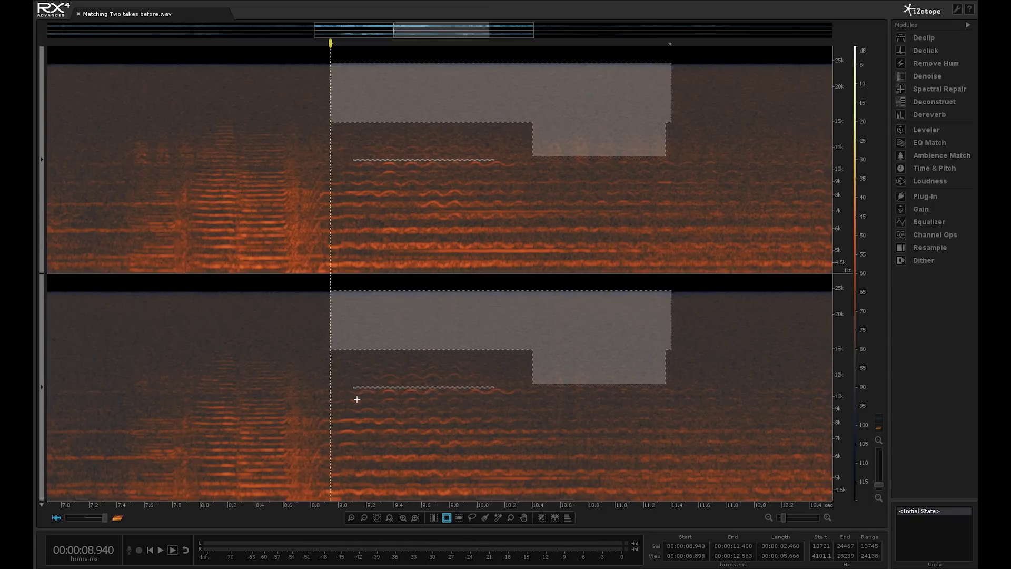
drag(349, 397, 505, 399)
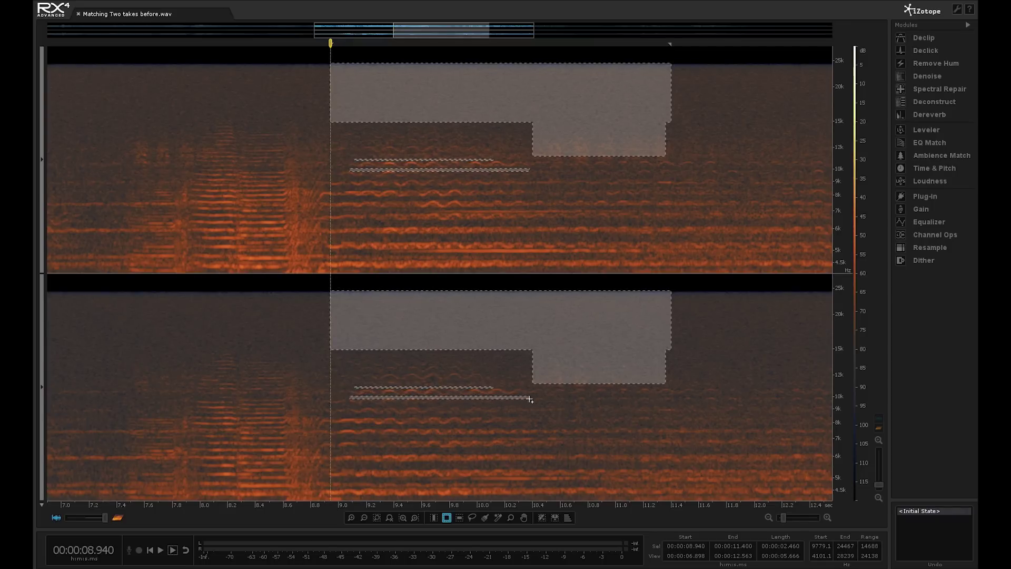
drag(540, 397, 561, 406)
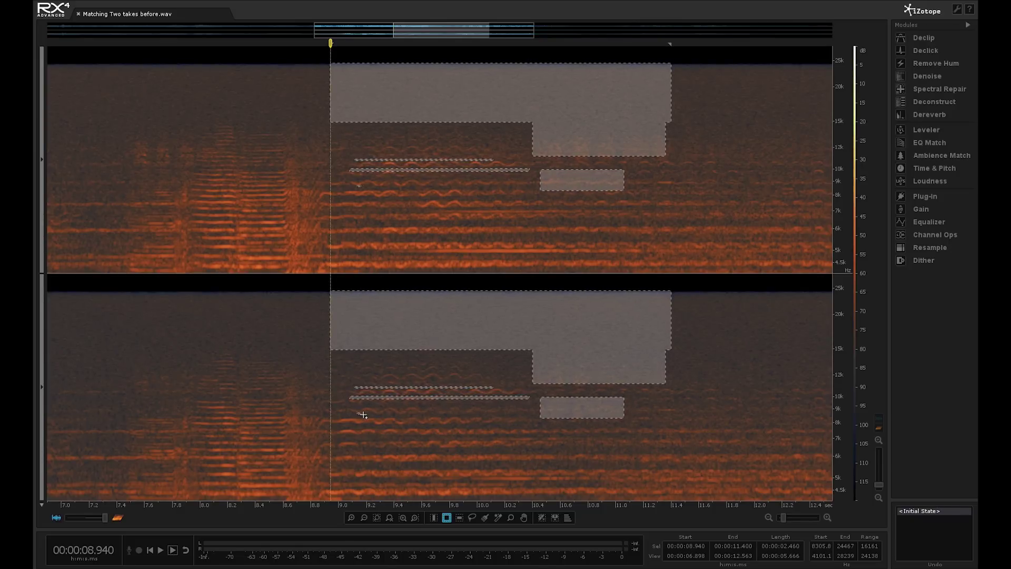
Step: Add lower harmonic strips down to about 4.7 kHz, extending one to about 11.1 s
drag(362, 415, 431, 416)
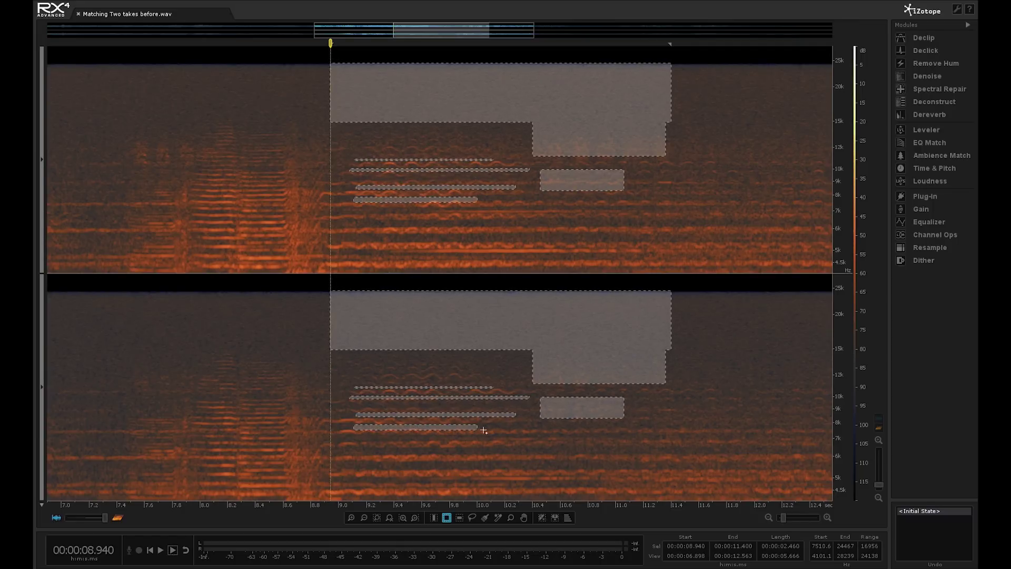
drag(484, 430, 516, 428)
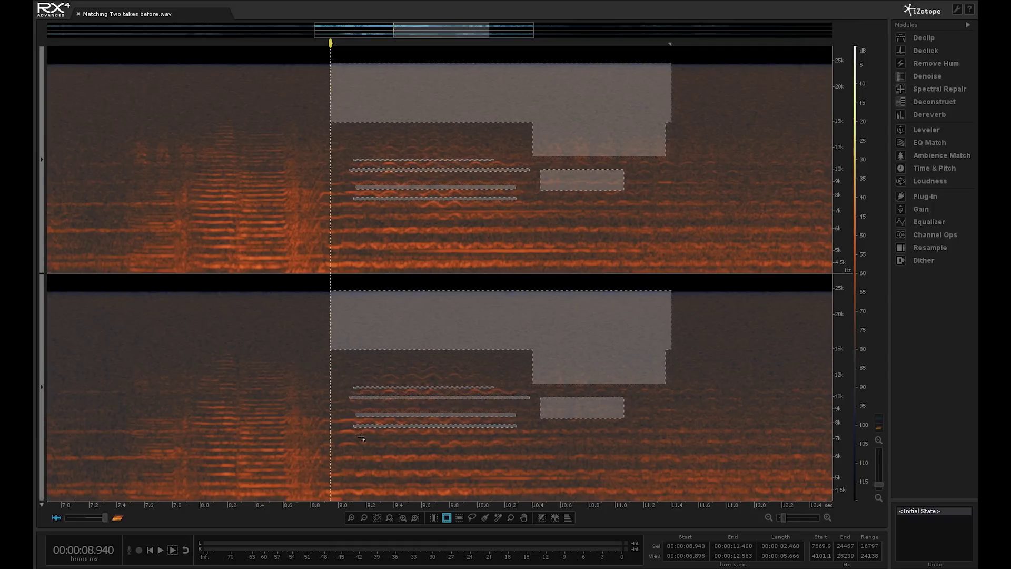
drag(361, 438, 382, 439)
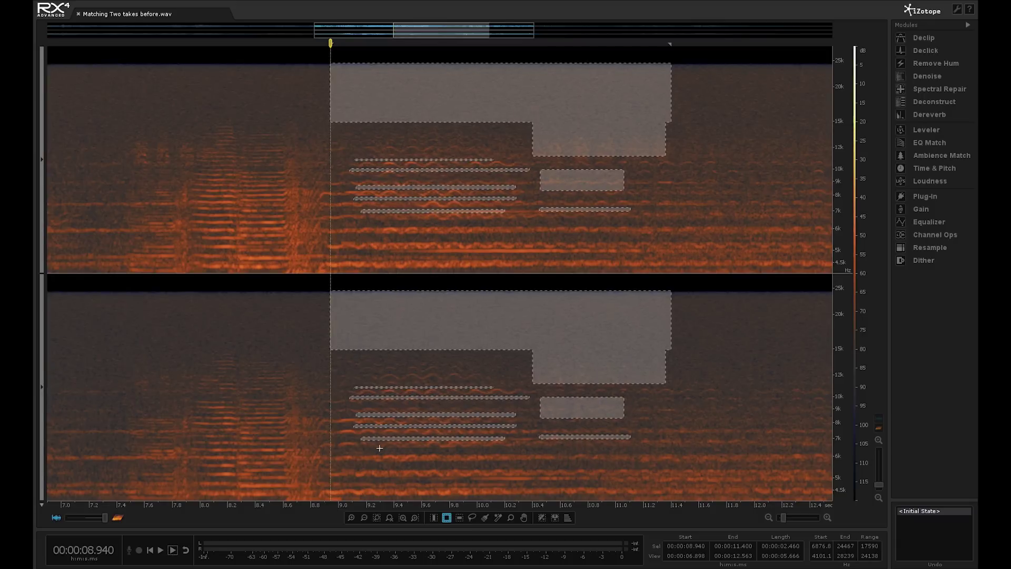
drag(380, 449, 440, 452)
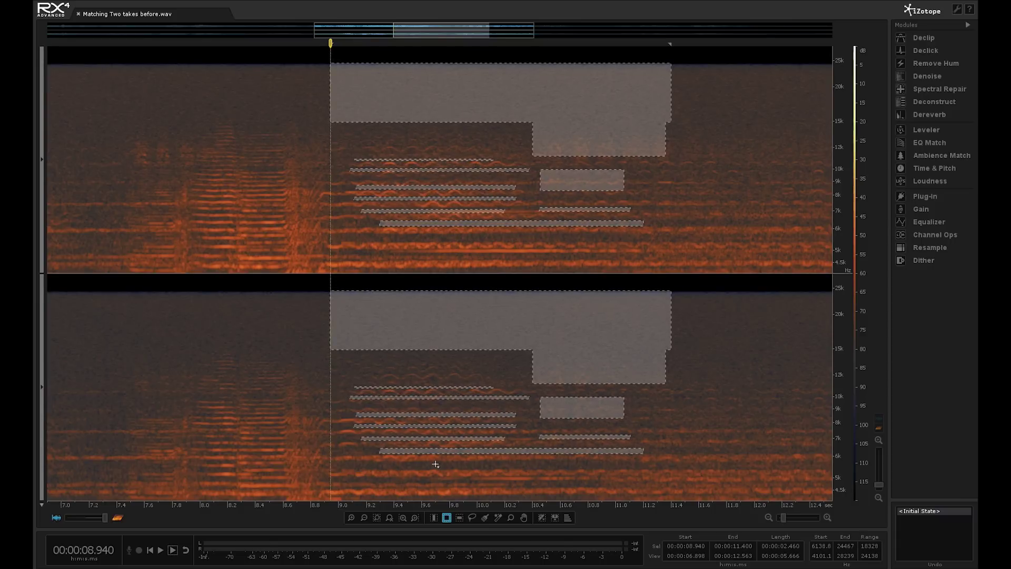
drag(551, 466, 610, 469)
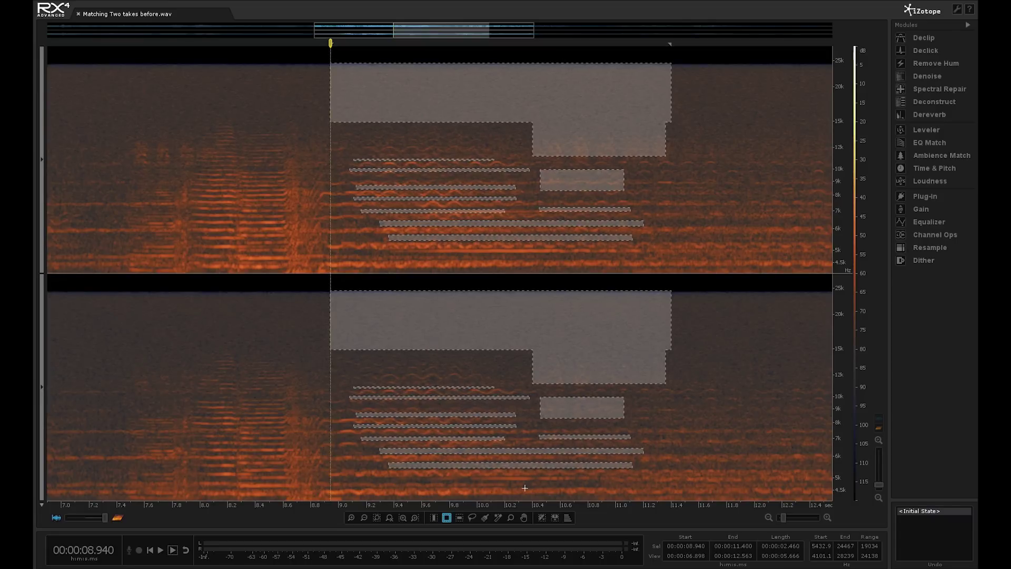
drag(539, 481, 594, 485)
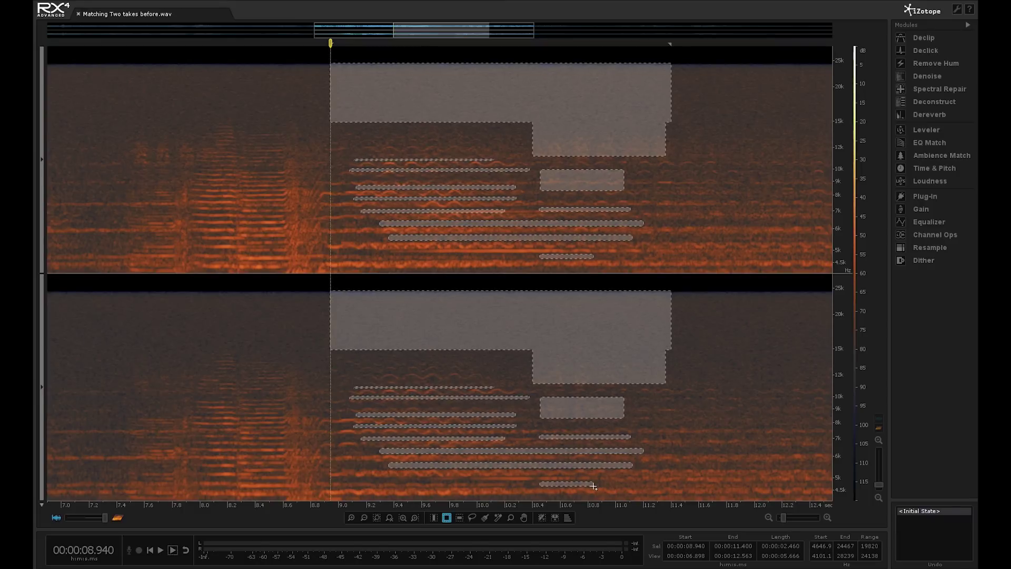
Step: Zoom to 1–6 kHz and extend the selected harmonics near 4.7 kHz and 4 kHz
scroll(841, 418, up, 1)
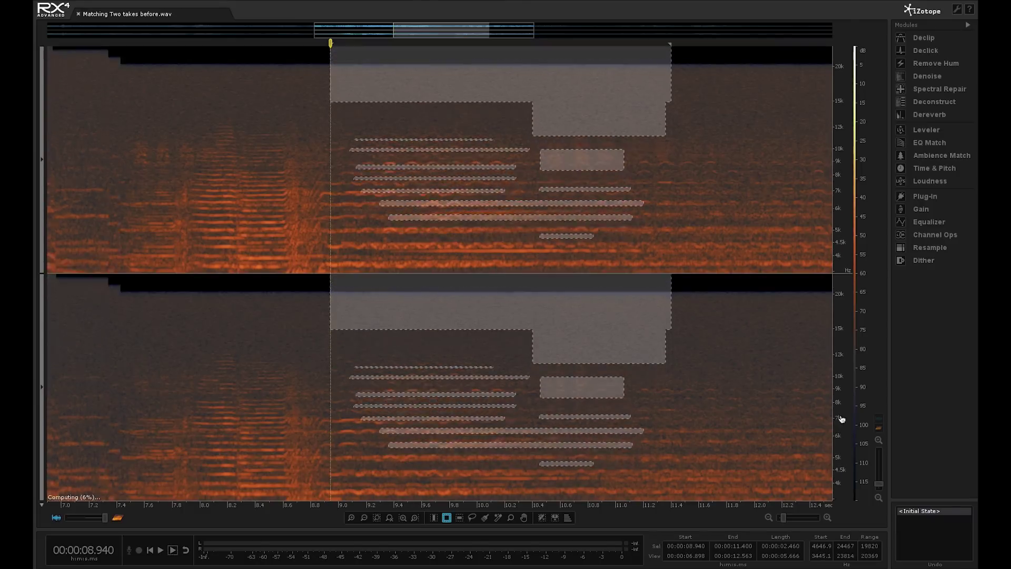
scroll(841, 418, up, 7)
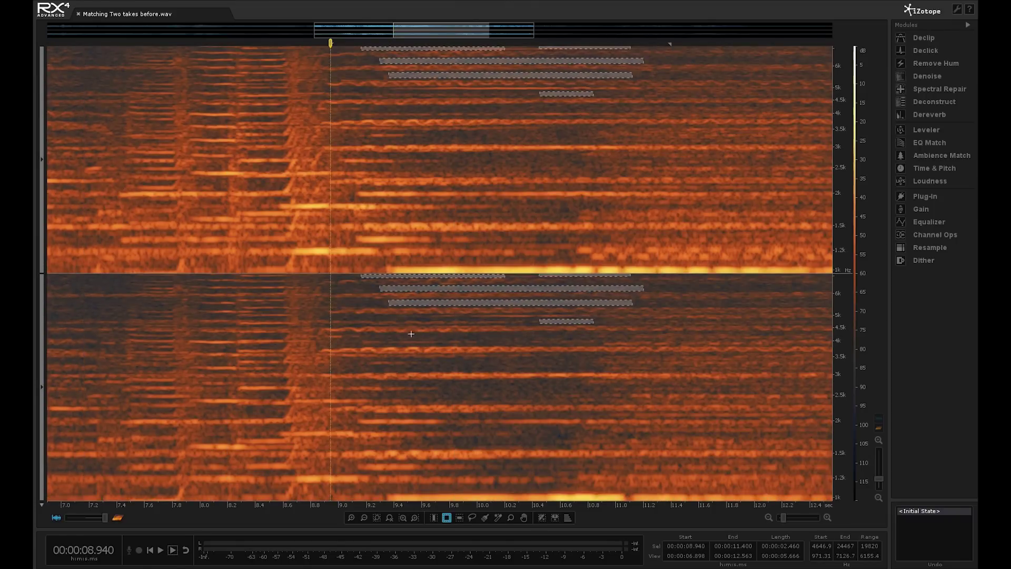
drag(526, 340, 575, 340)
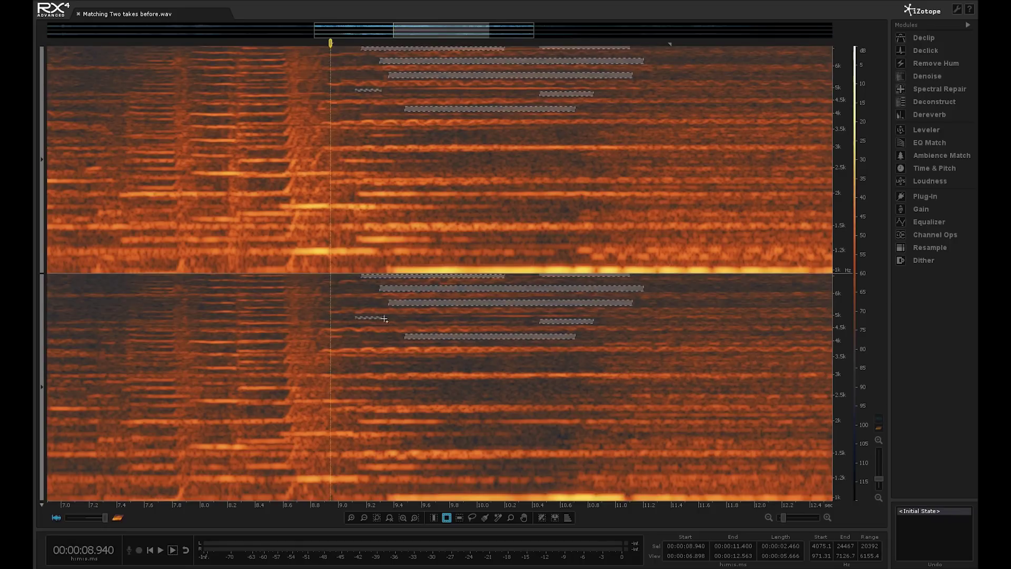
drag(384, 319, 410, 320)
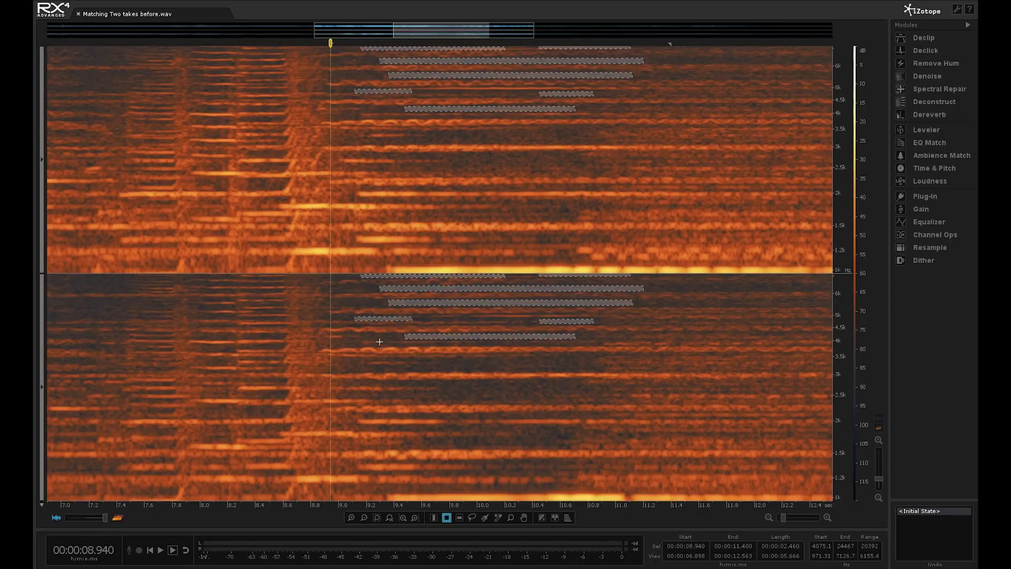
drag(373, 337, 388, 340)
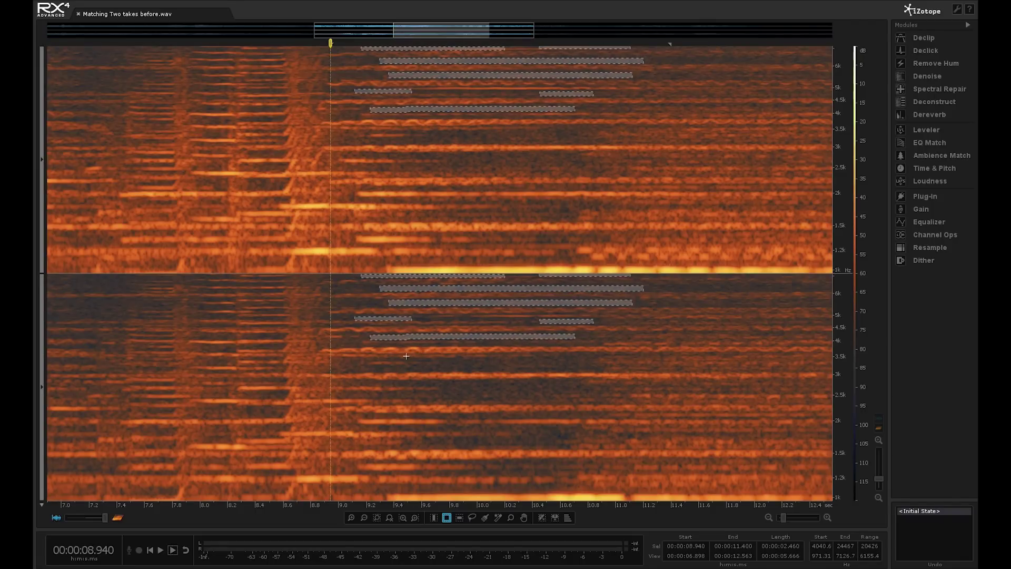
Step: Add bands at 2.9–3.2, 2.5–2.8, 1.7–2 kHz and harmonics near 1.6, 1.4, 1.3, 1.1 kHz
drag(436, 360, 585, 374)
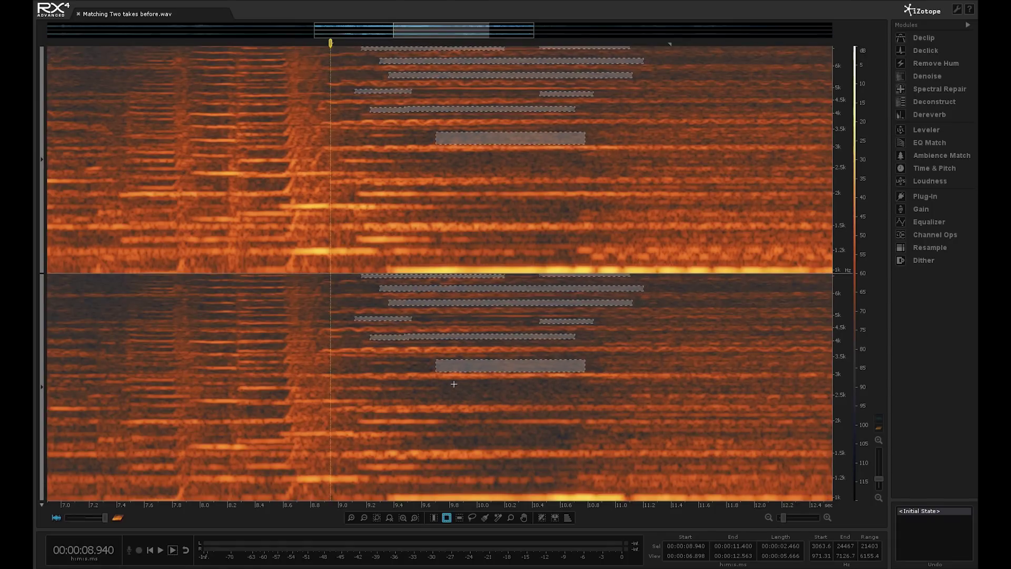
drag(448, 384, 533, 402)
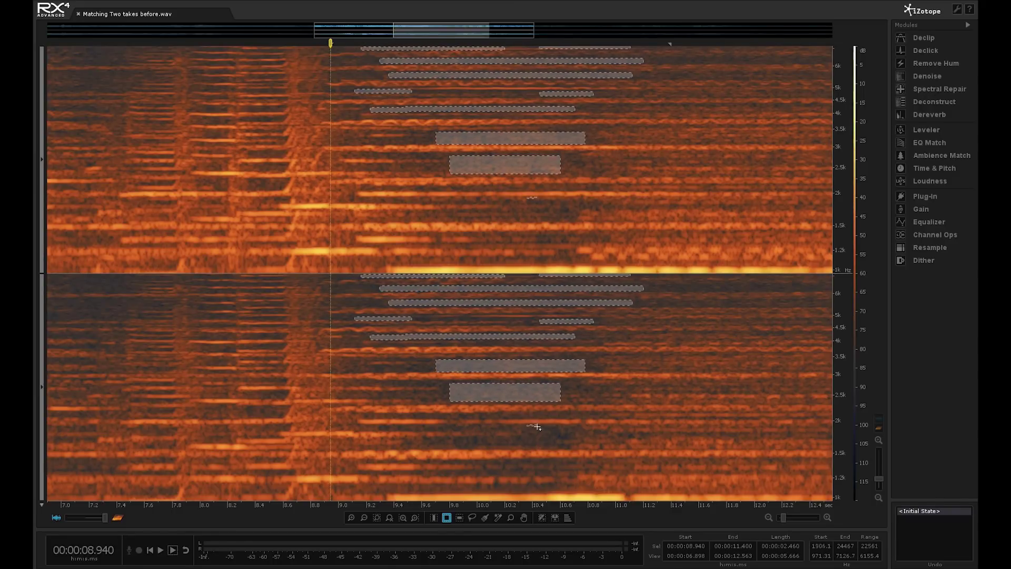
drag(527, 424, 557, 444)
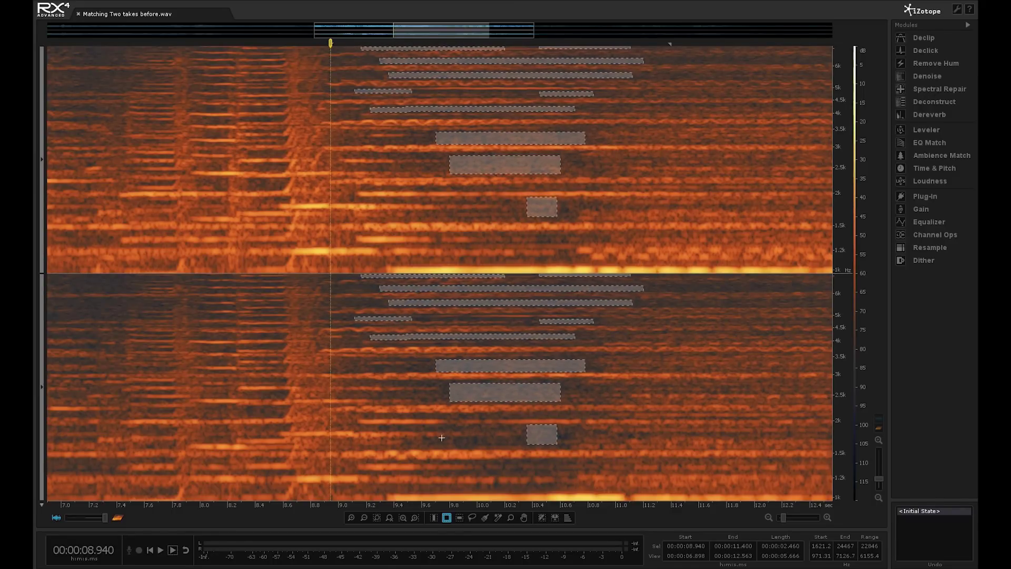
drag(441, 437, 527, 446)
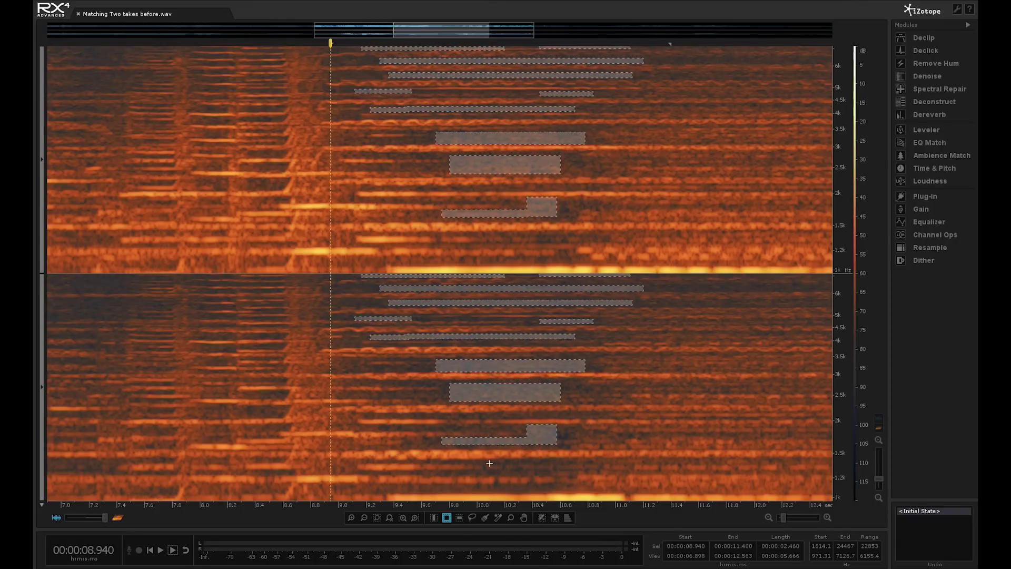
drag(469, 461, 548, 464)
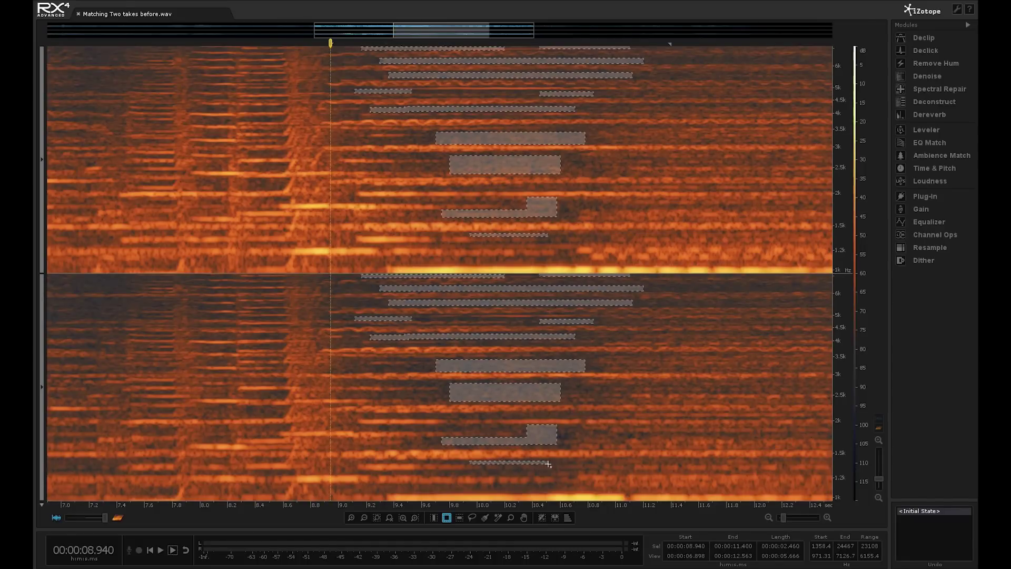
drag(482, 474, 544, 474)
drag(403, 486, 547, 491)
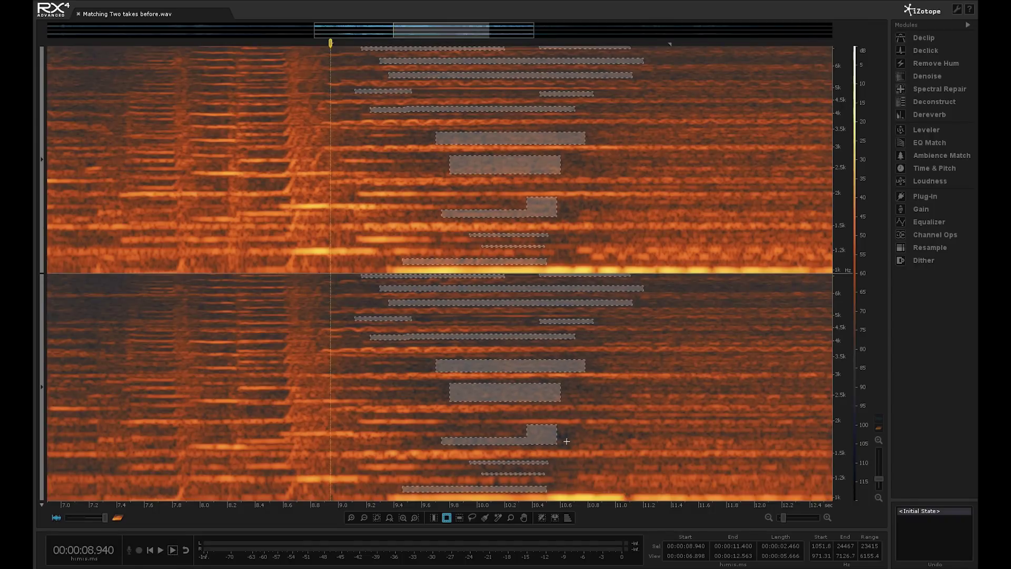
Step: Add harmonic strips near 1 kHz, 760 Hz and 600 Hz to the selection
scroll(846, 474, up, 3)
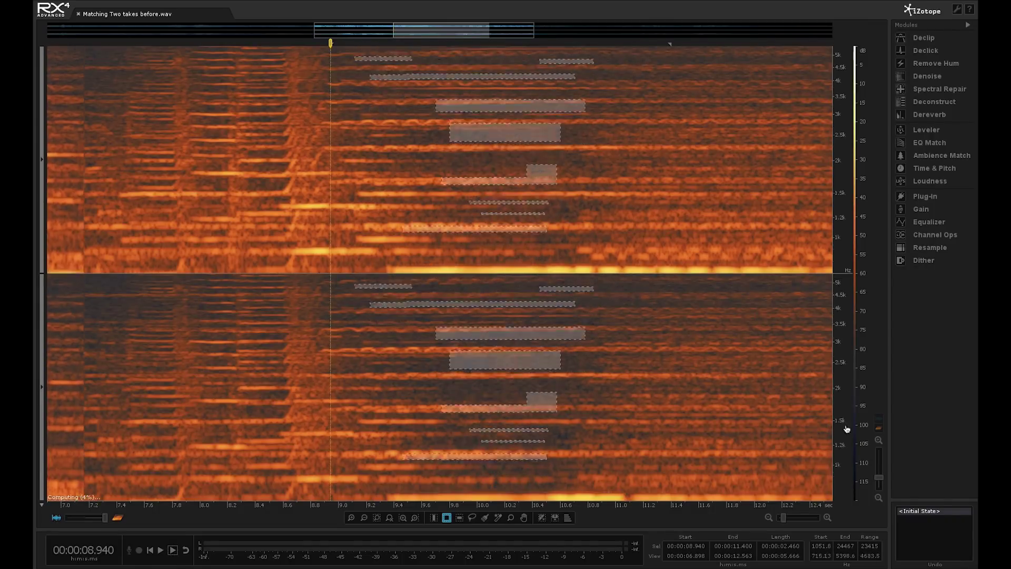
drag(847, 345, 846, 325)
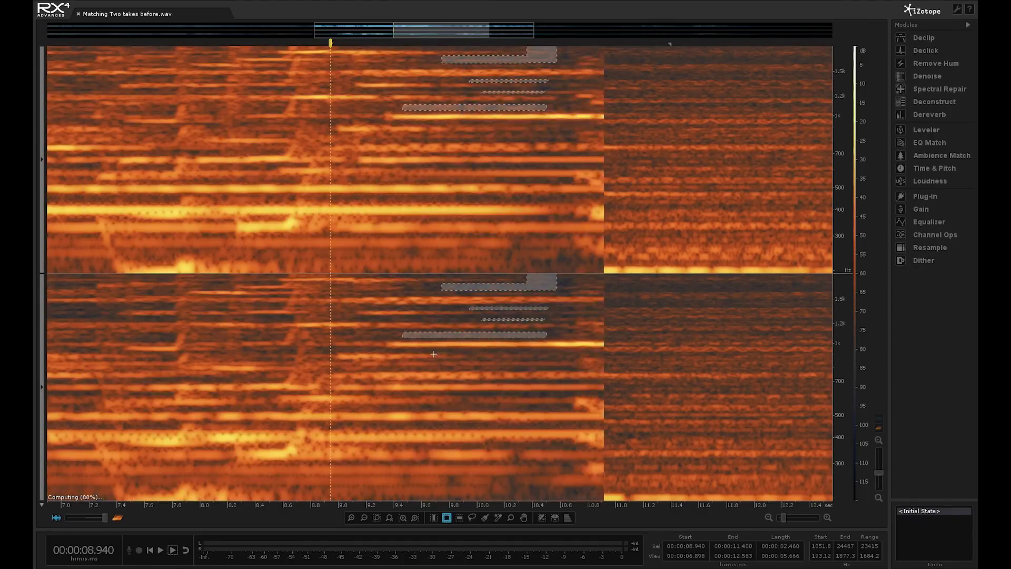
drag(407, 349, 431, 351)
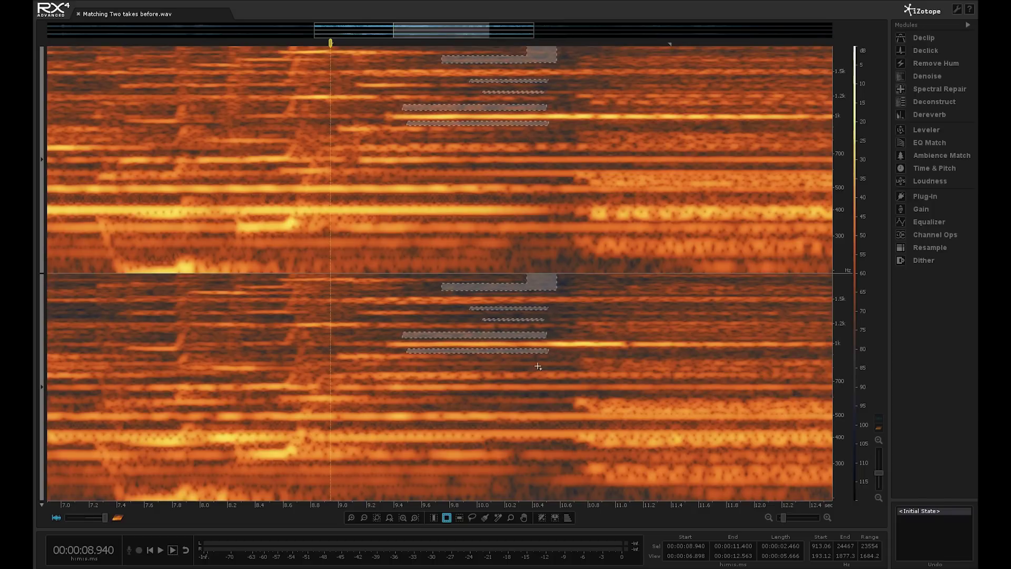
drag(509, 367, 557, 370)
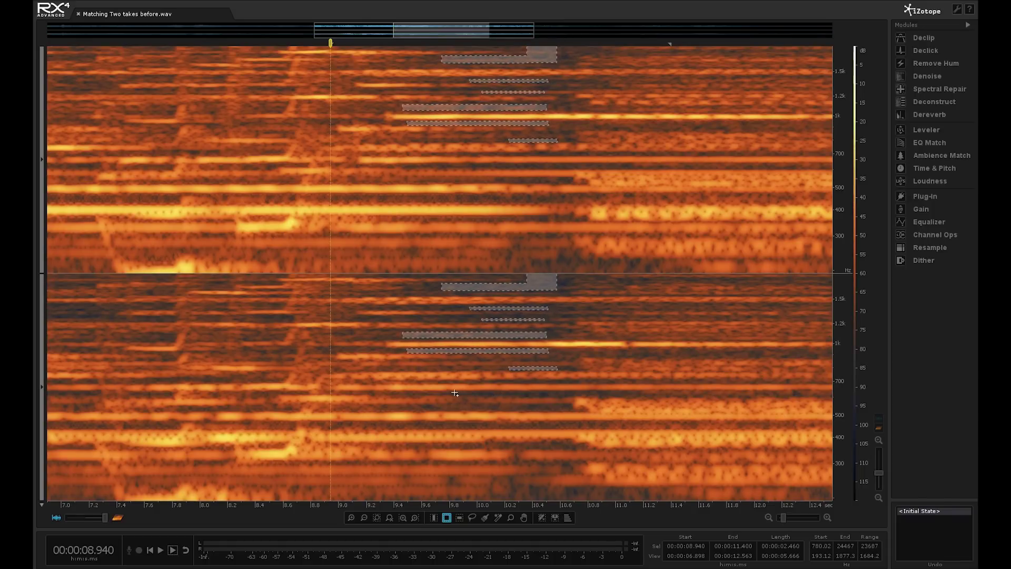
drag(453, 393, 545, 398)
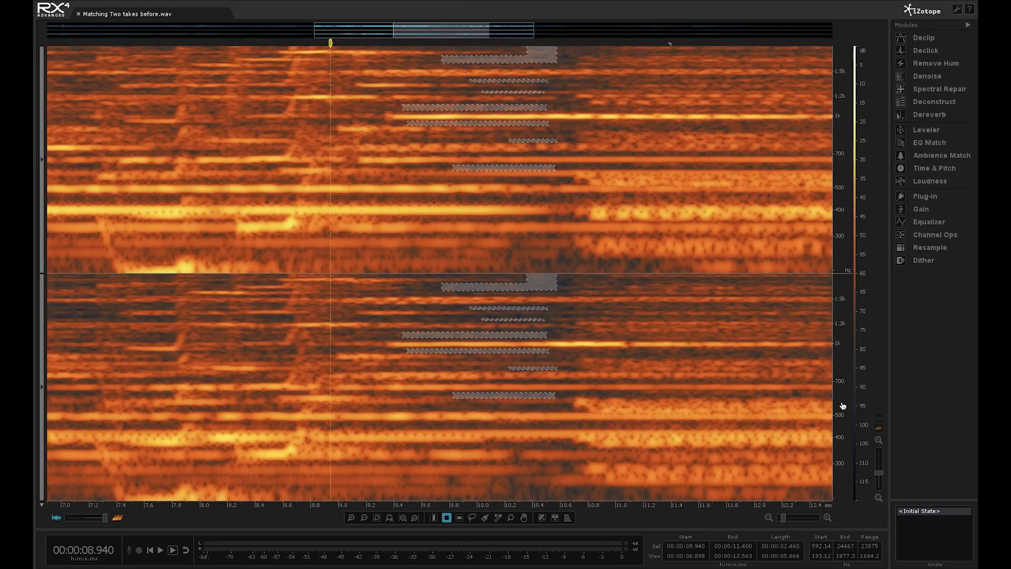
Step: Lengthen a short selected harmonic and add the harmonics near 500 Hz and 450 Hz
scroll(843, 406, up, 1)
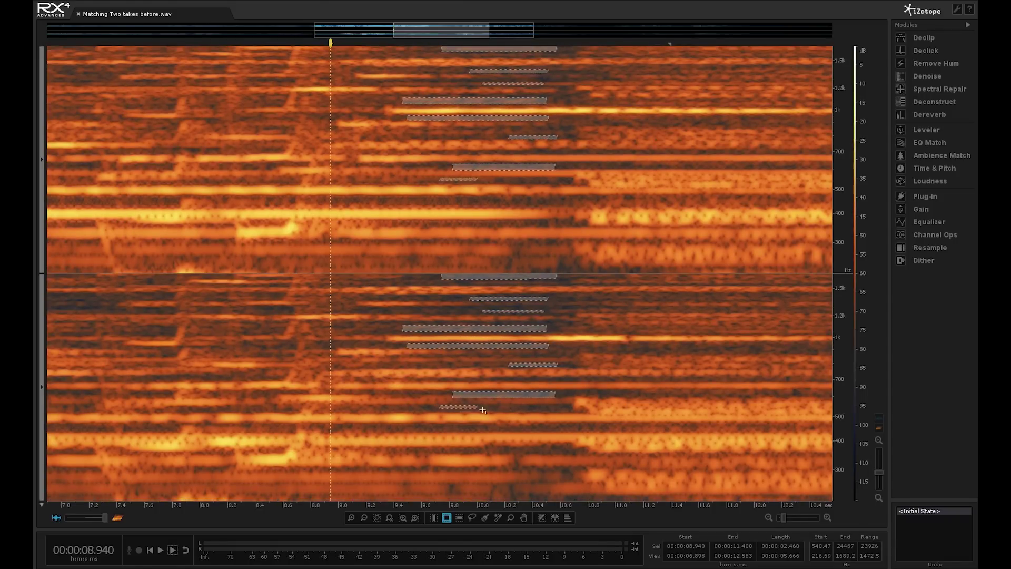
drag(483, 409, 536, 412)
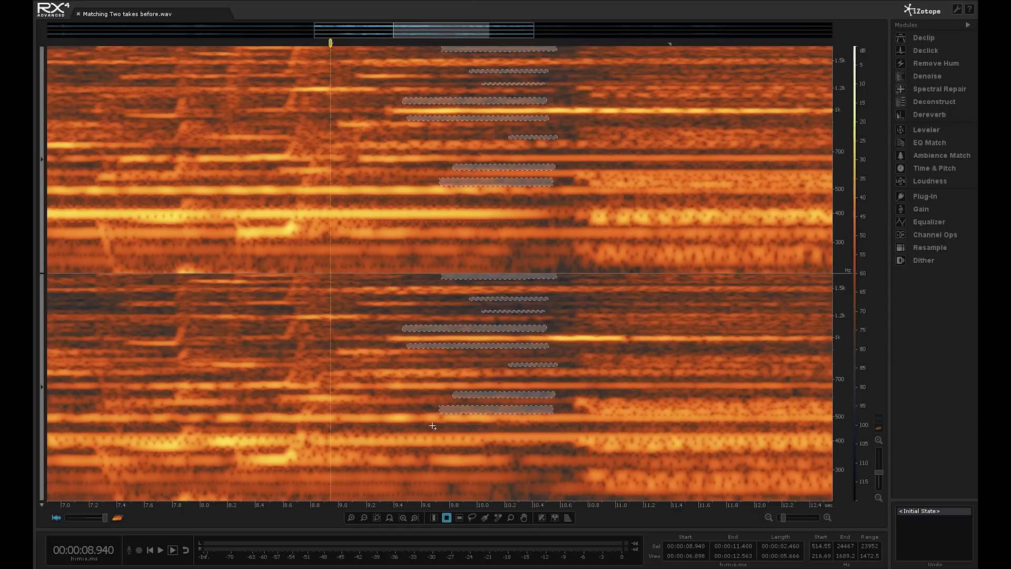
drag(407, 425, 551, 432)
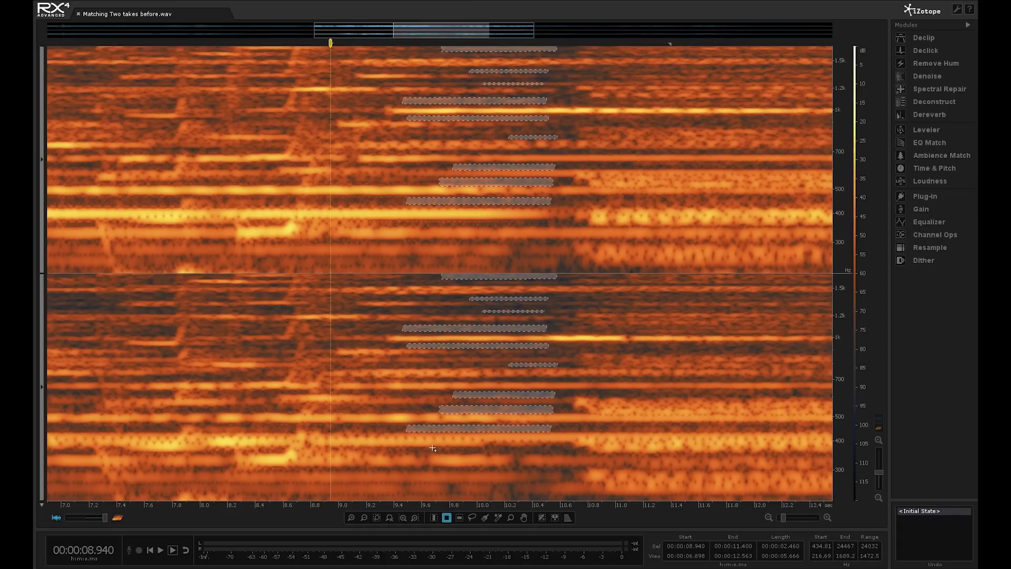
drag(432, 447, 560, 455)
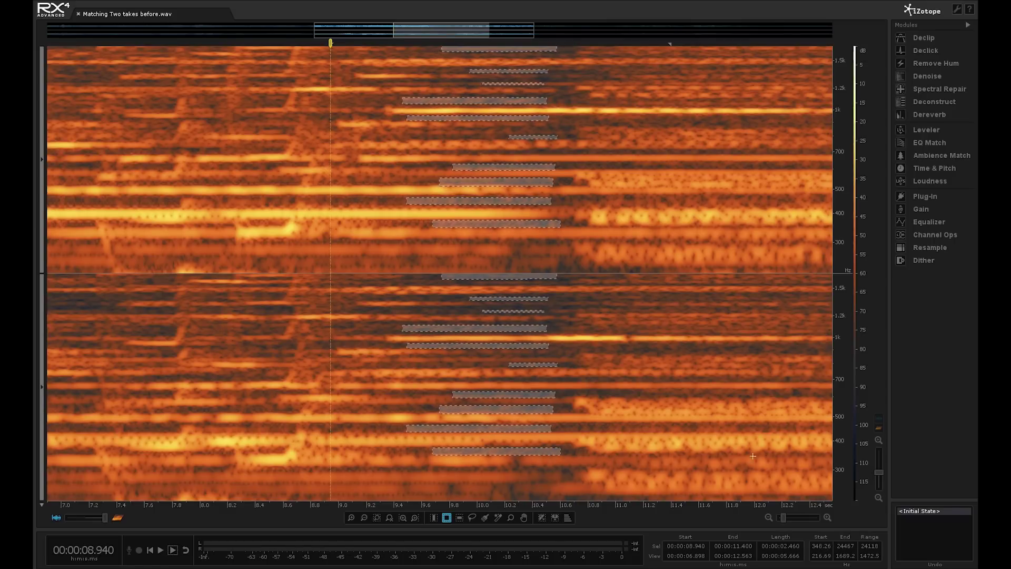
drag(837, 485, 835, 379)
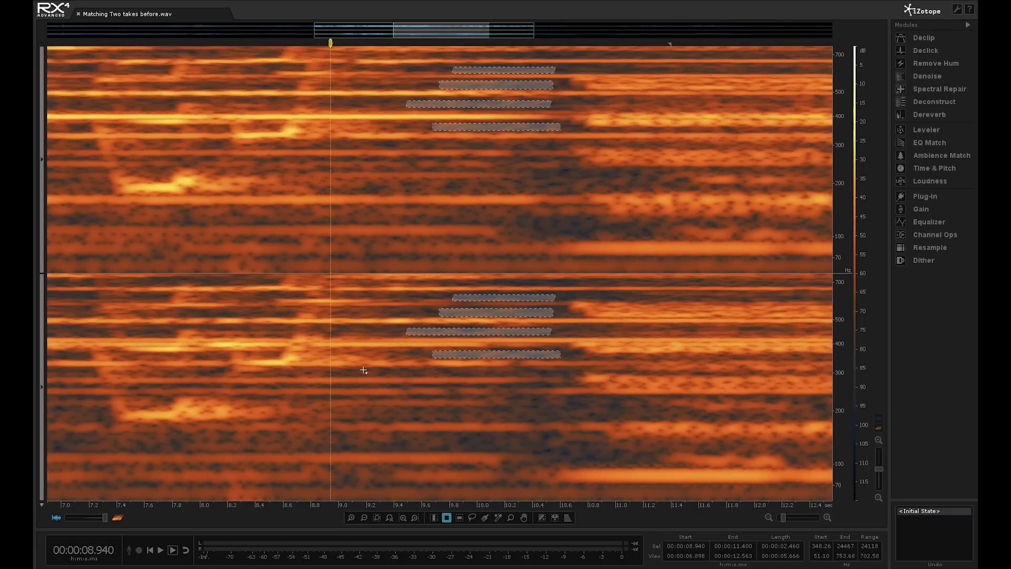
Step: Add boxes over the 300 Hz, 200 Hz and ~100 Hz harmonics, extending the lowest to 11.2 s
drag(360, 368, 489, 374)
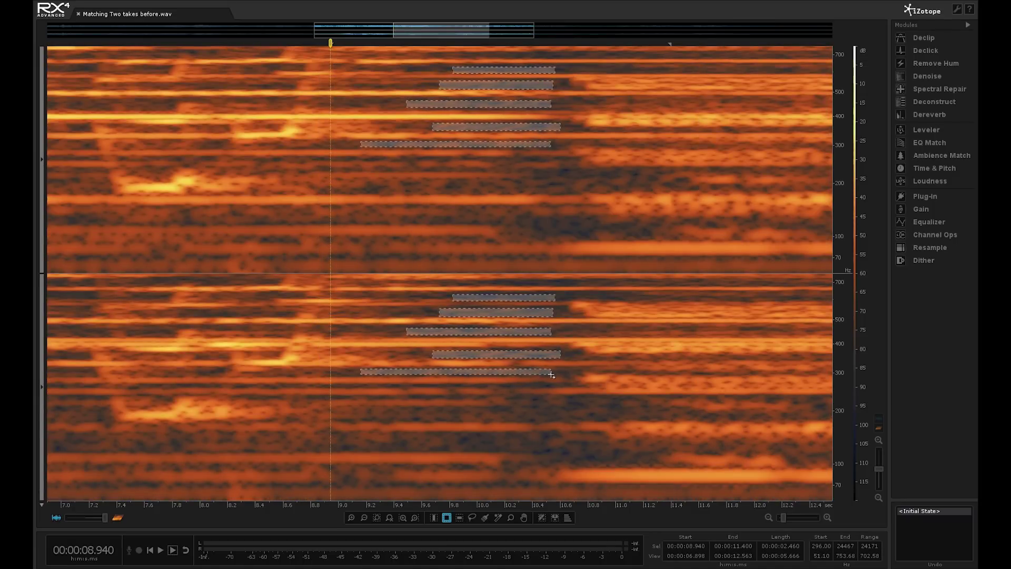
drag(550, 375, 548, 413)
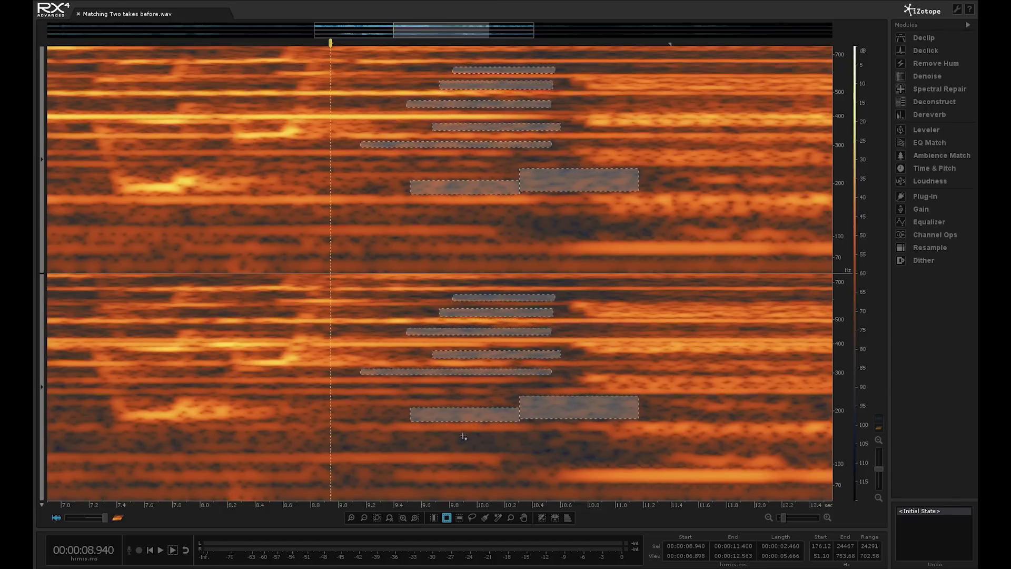
drag(505, 439, 567, 451)
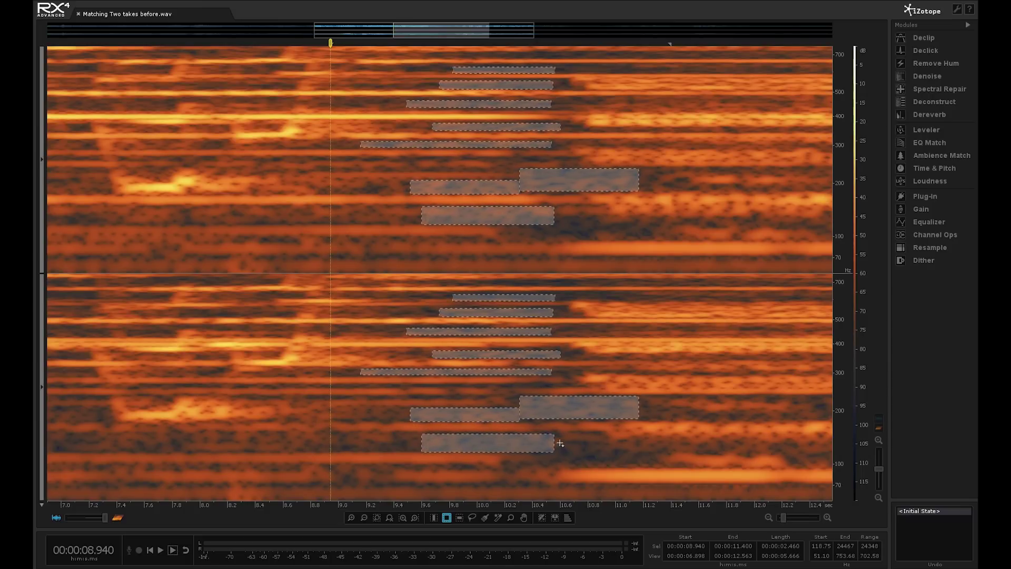
drag(611, 461, 639, 466)
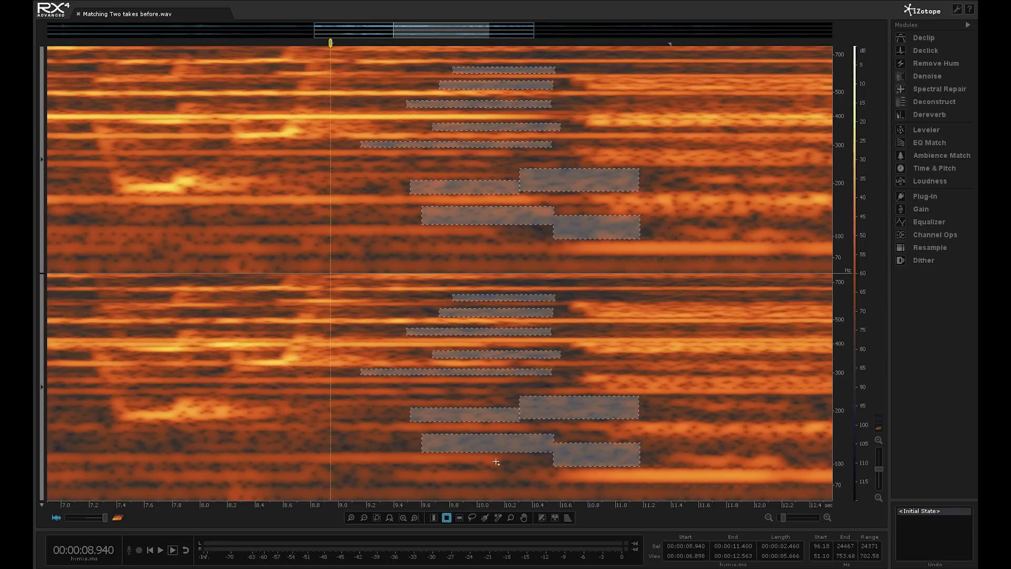
scroll(496, 462, up, 1)
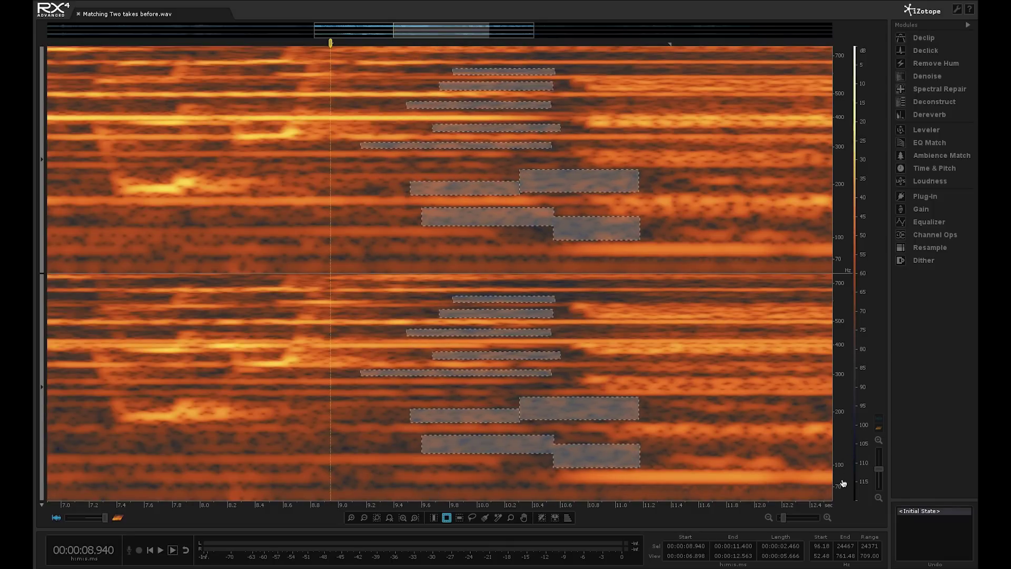
Step: Add a 0–50 Hz block spanning about 9.5–11.8 s under the patch to the selection
drag(842, 482, 840, 399)
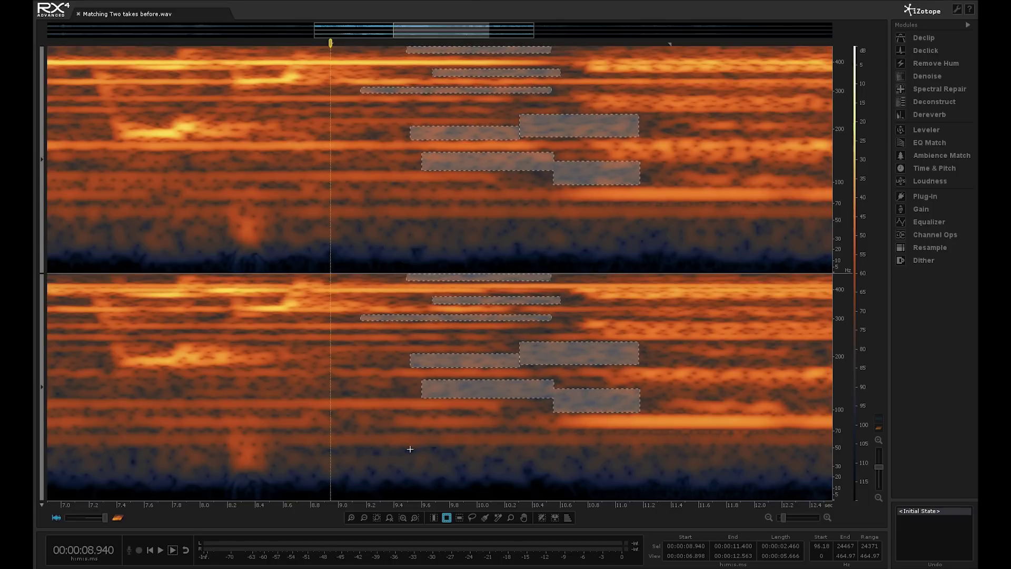
drag(409, 449, 782, 503)
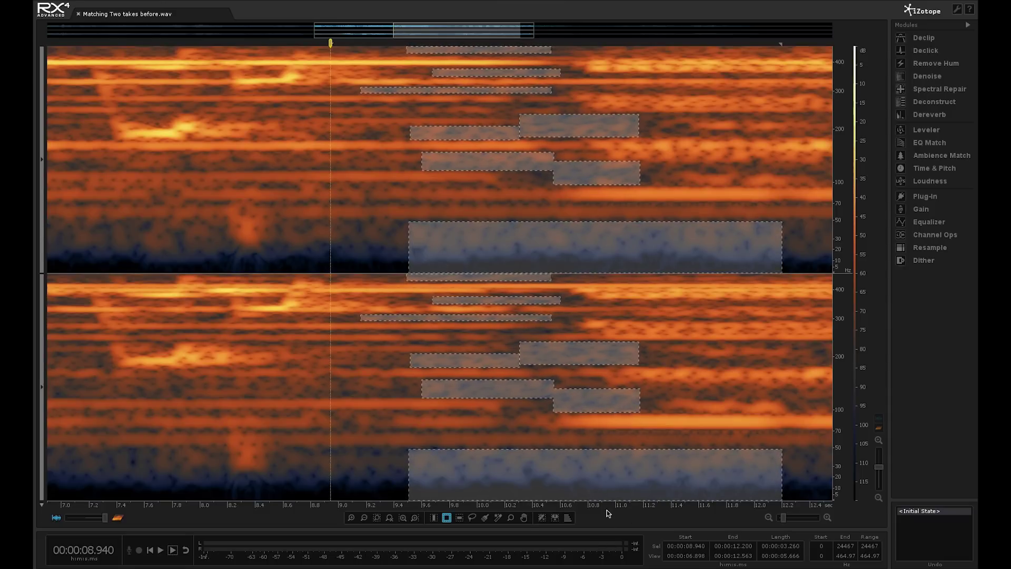
scroll(606, 510, down, 3)
scroll(395, 441, down, 3)
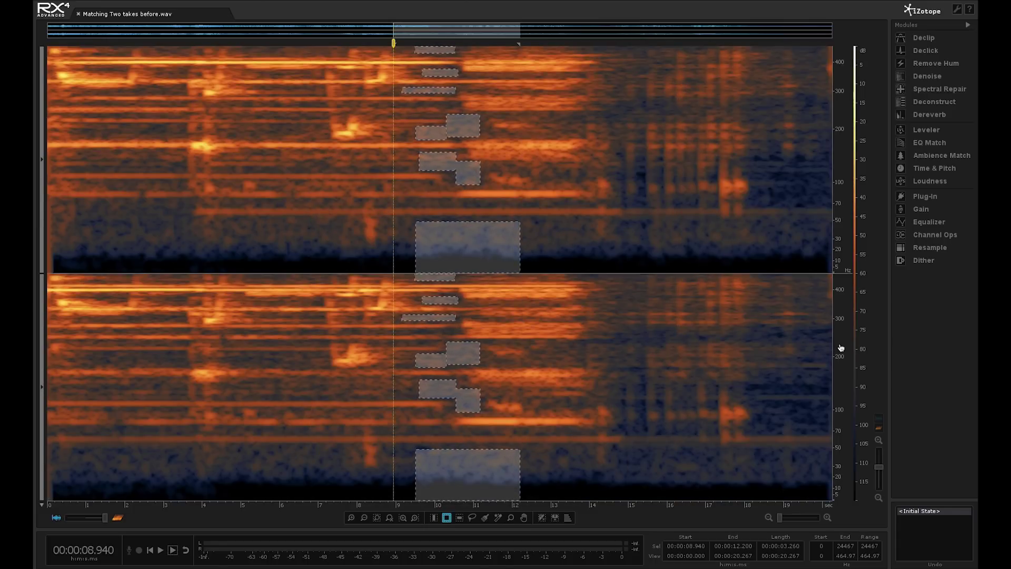
Step: Zoom the frequency axis fully out to show the whole file from 0 to 30 kHz
scroll(839, 345, down, 2)
scroll(841, 348, down, 3)
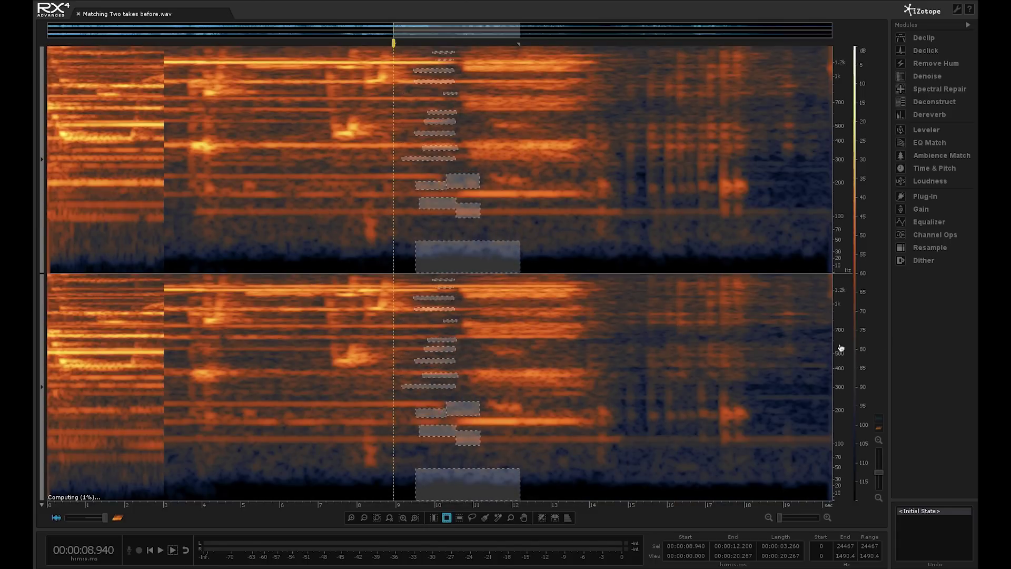
scroll(841, 348, down, 2)
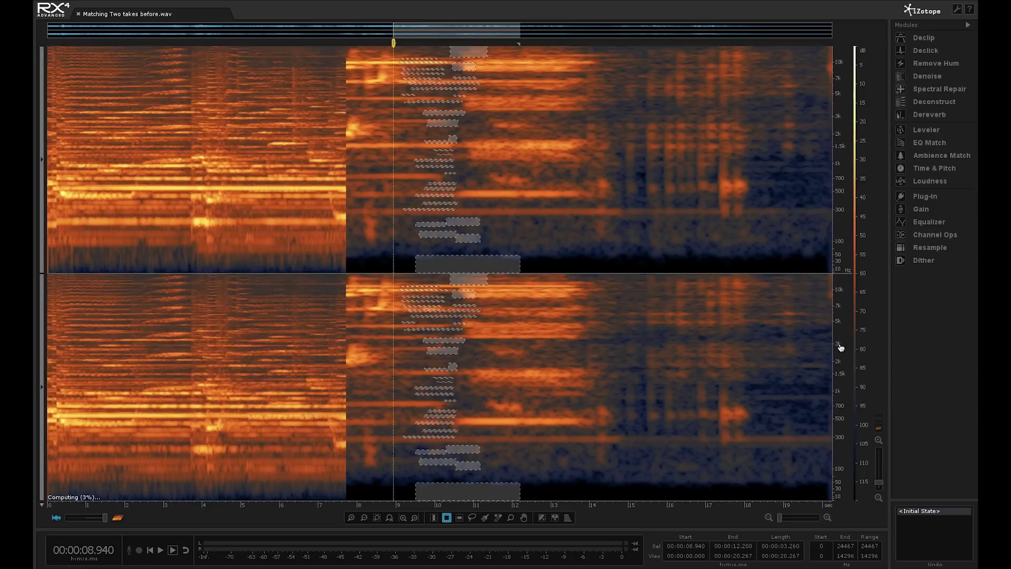
scroll(841, 348, down, 1)
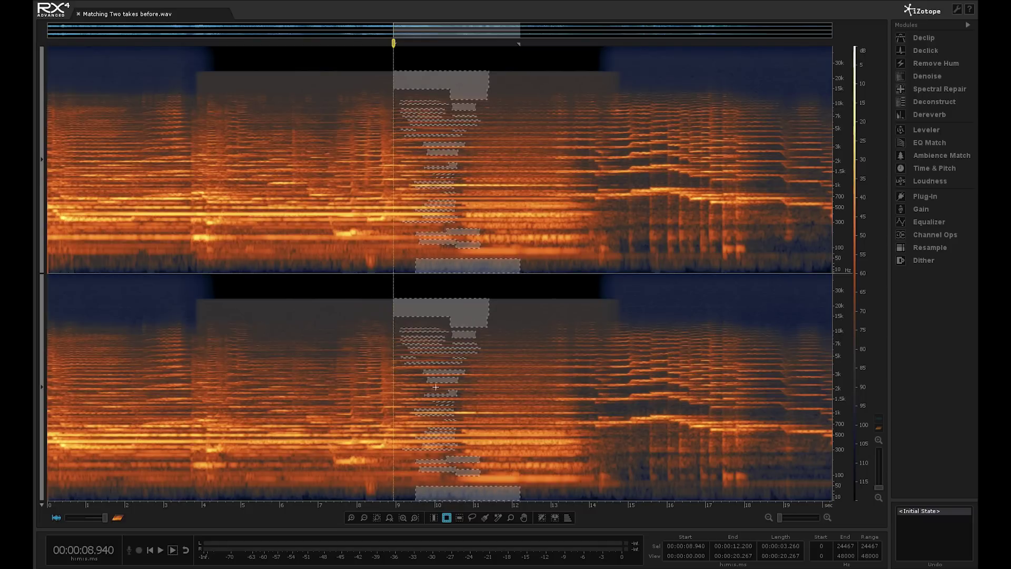
Step: Bring up Denoise on the right of the spectrogram and learn a noise profile from the selection
click(923, 76)
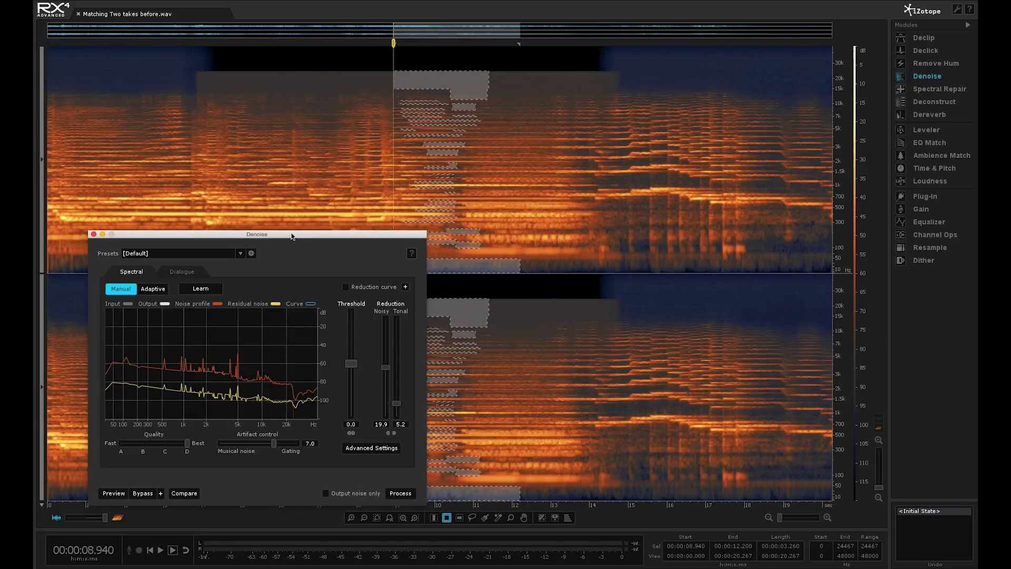
drag(310, 239, 852, 274)
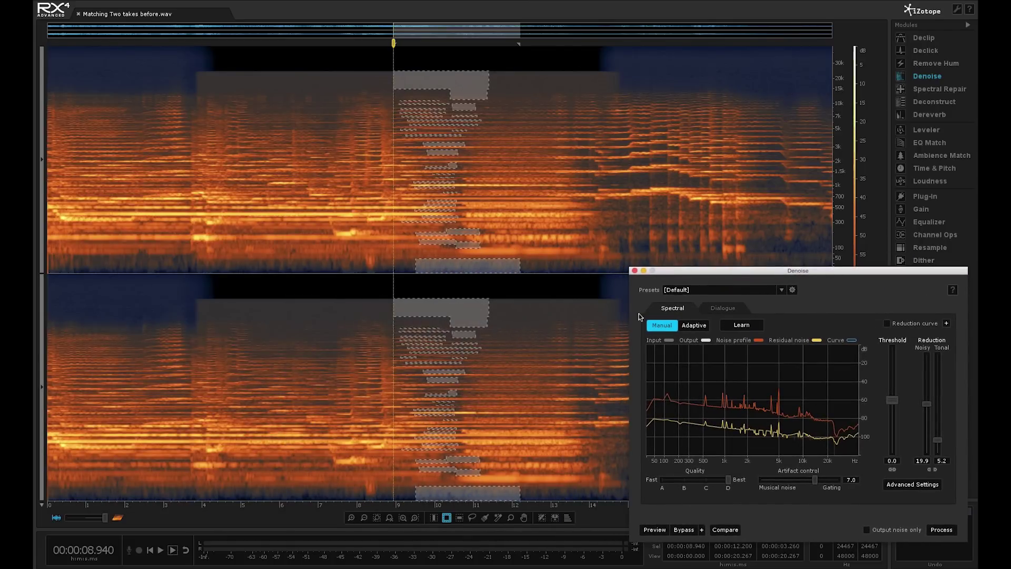
drag(662, 276, 671, 275)
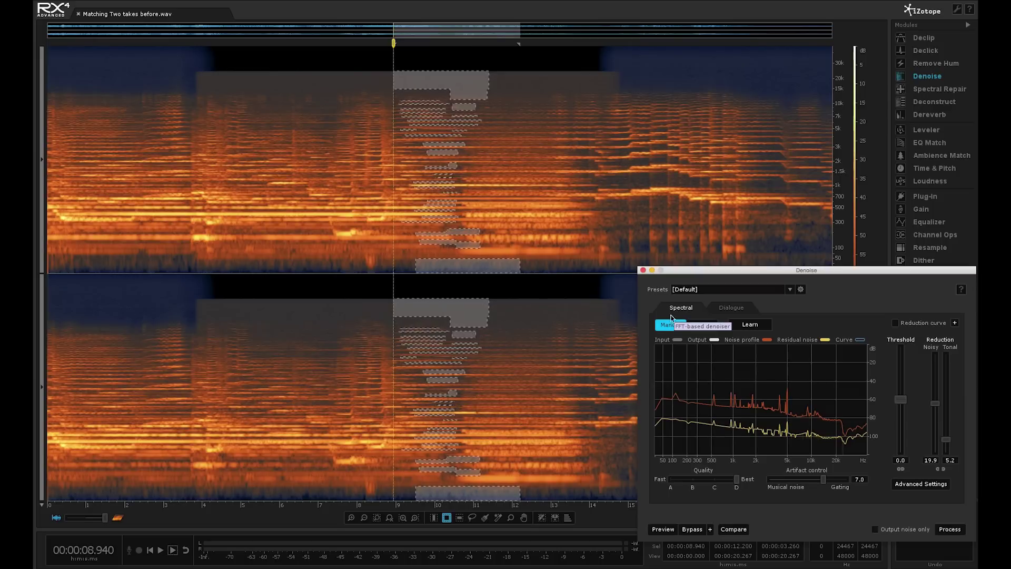
click(757, 326)
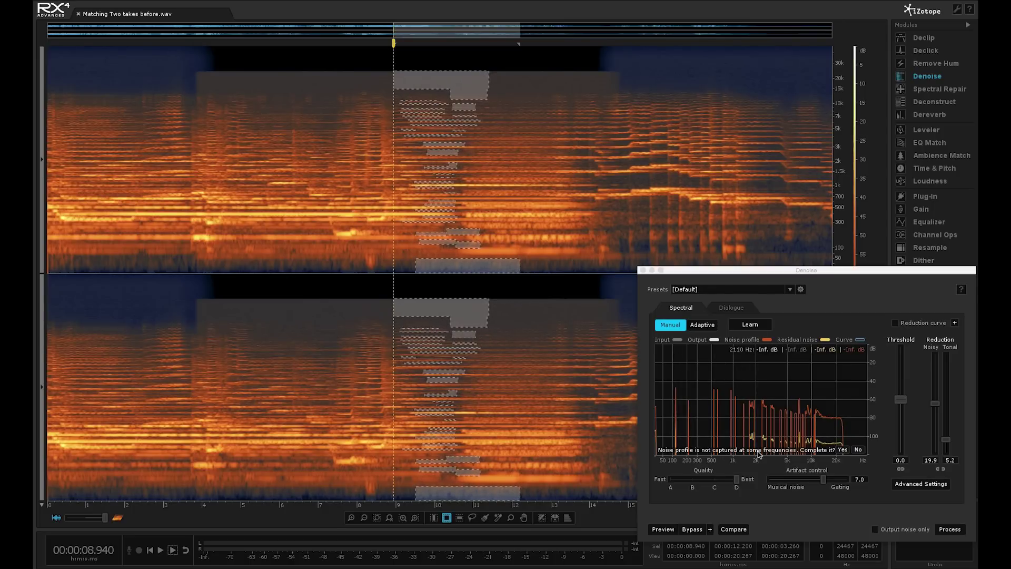
Step: Complete the noise profile, set Noisy reduction 20.5 and Tonal 4.2, then select 3.8–13.8 s
click(843, 450)
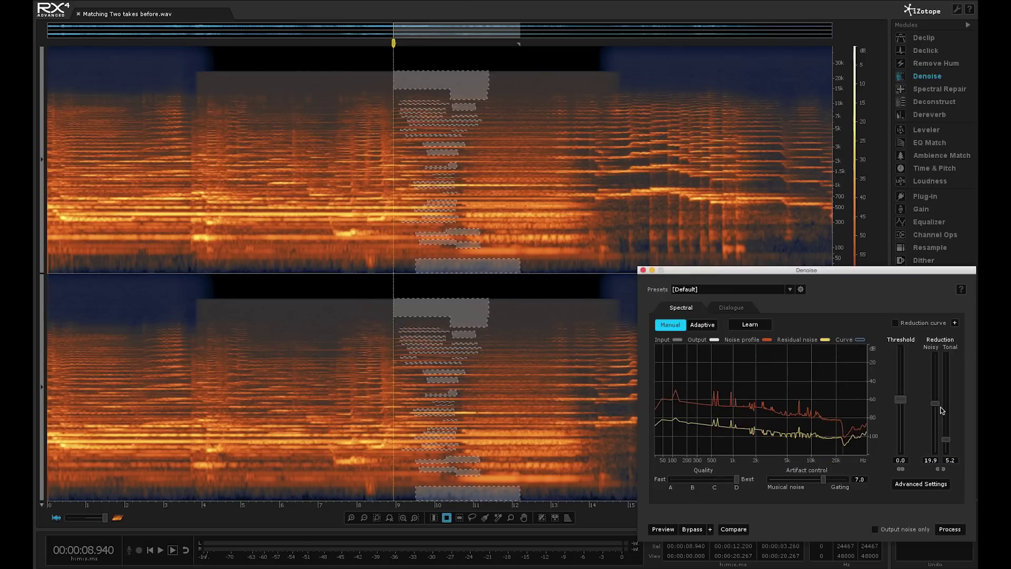
drag(938, 407, 937, 406)
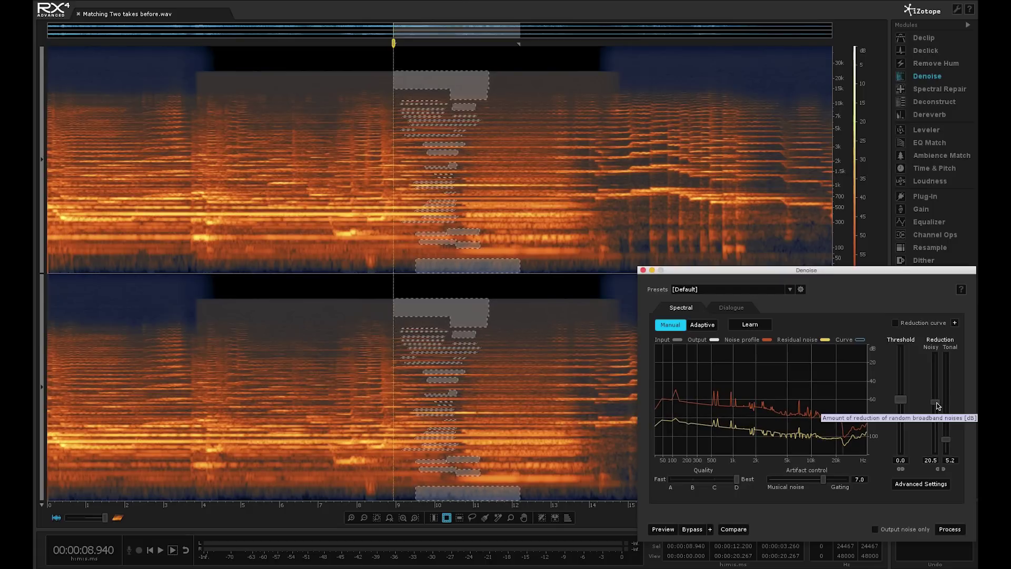
drag(946, 441, 946, 446)
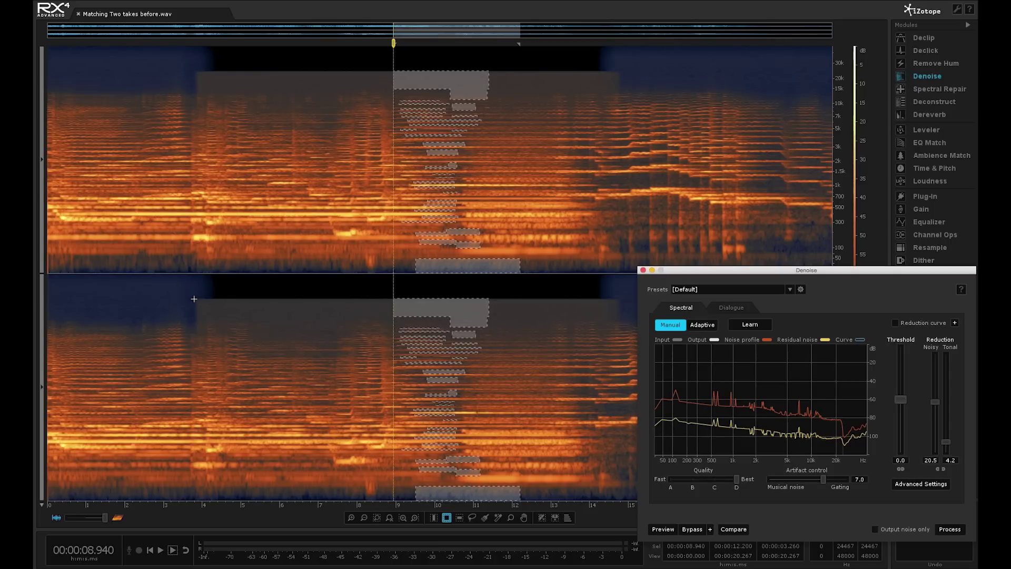
drag(193, 297, 615, 504)
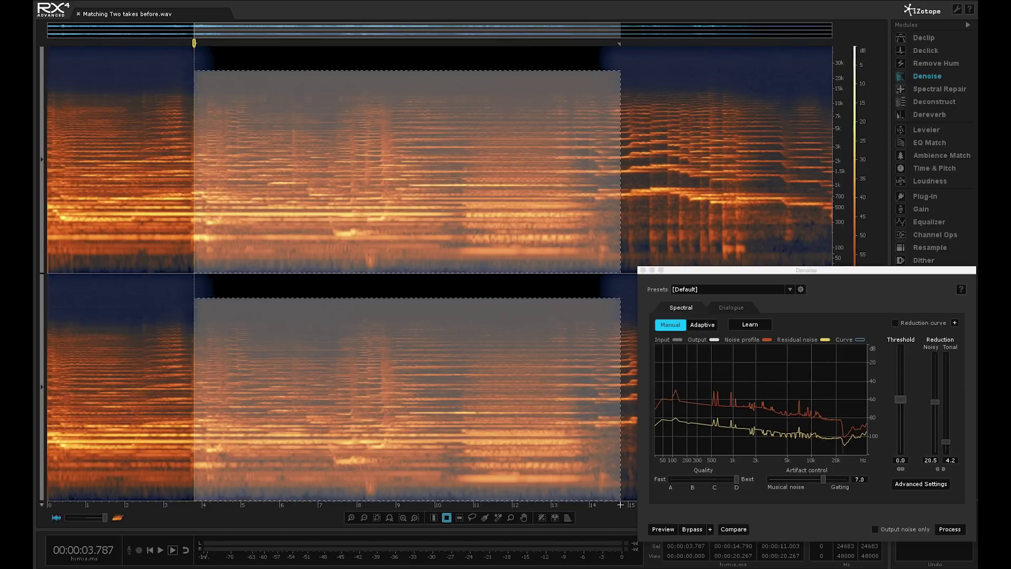
Step: Run the Spectral Denoiser on the 3.8–14.8 s selection, then close the Denoise window
click(950, 529)
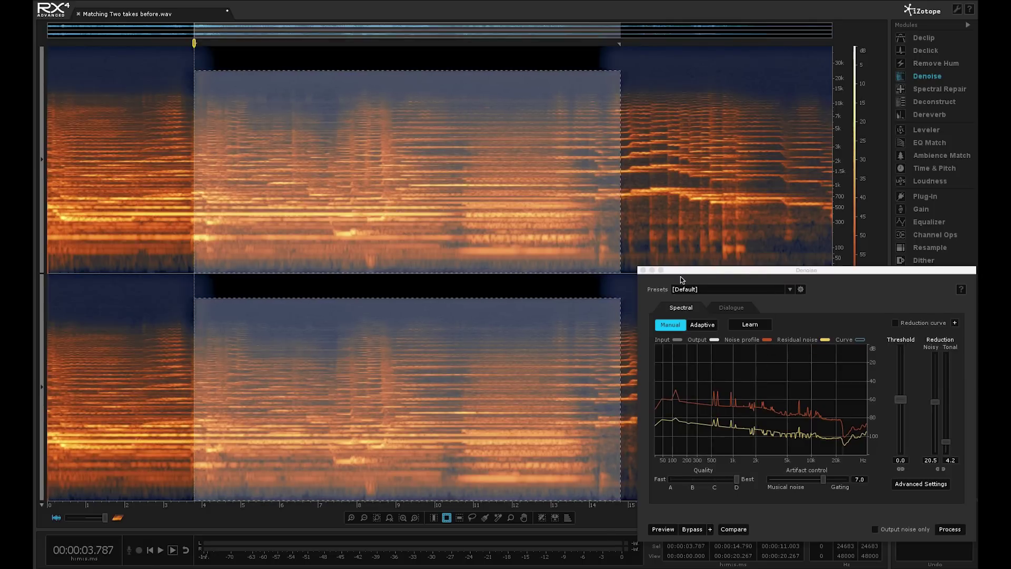
click(644, 270)
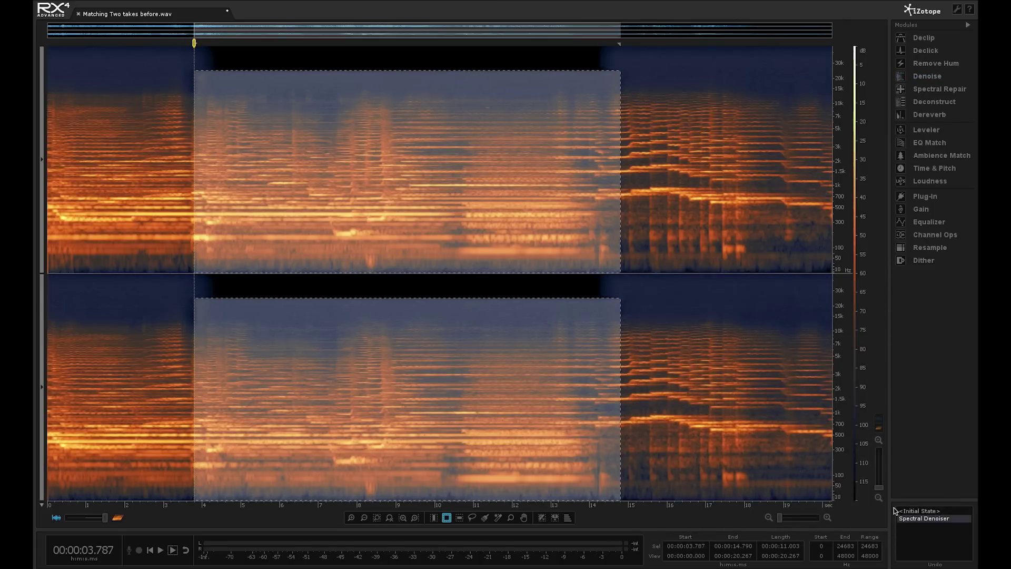
Step: Jump to <Initial State> in the undo history for comparison, then return to Spectral Denoiser
click(912, 514)
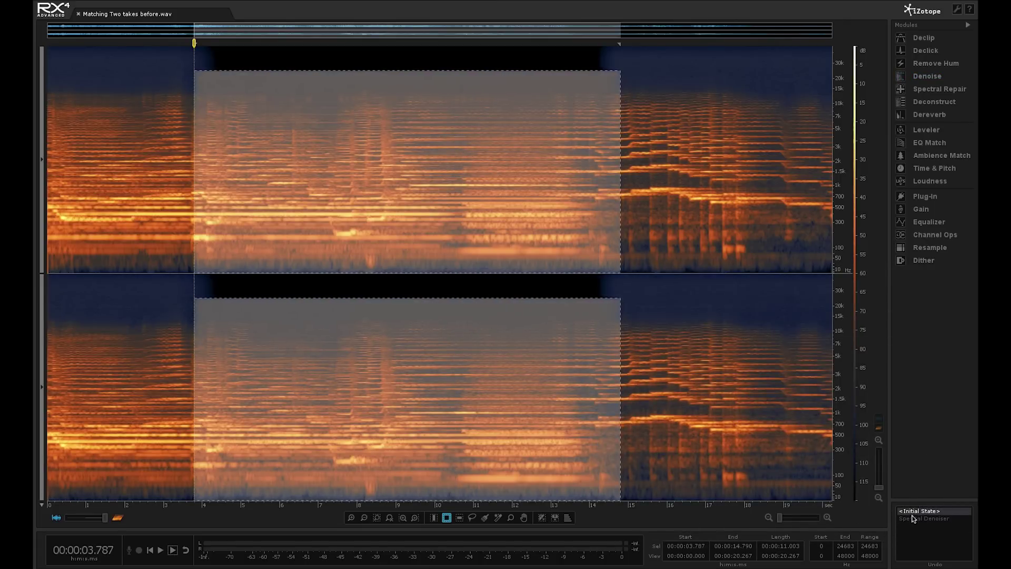
click(914, 519)
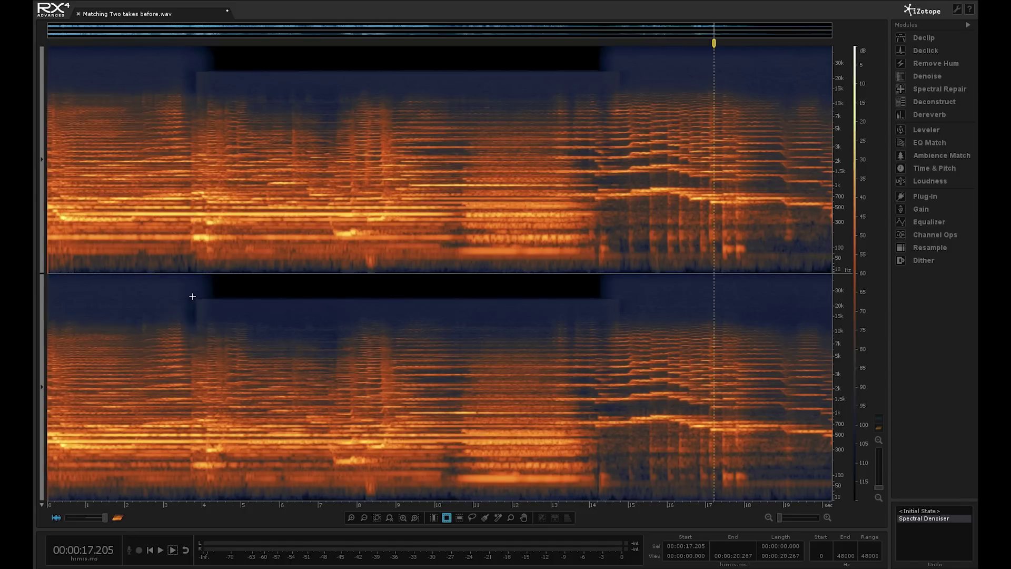
drag(191, 295, 621, 327)
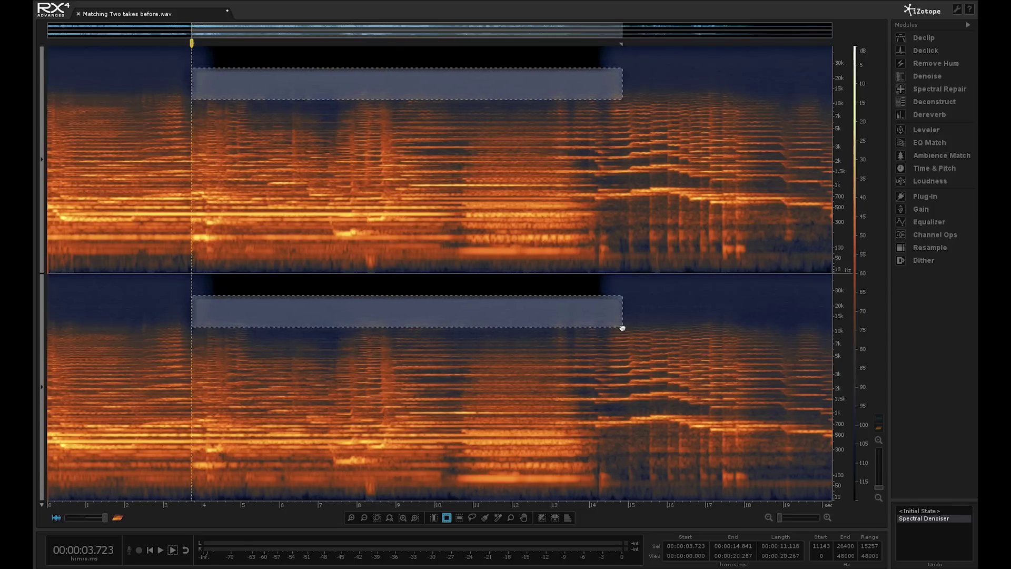
click(939, 89)
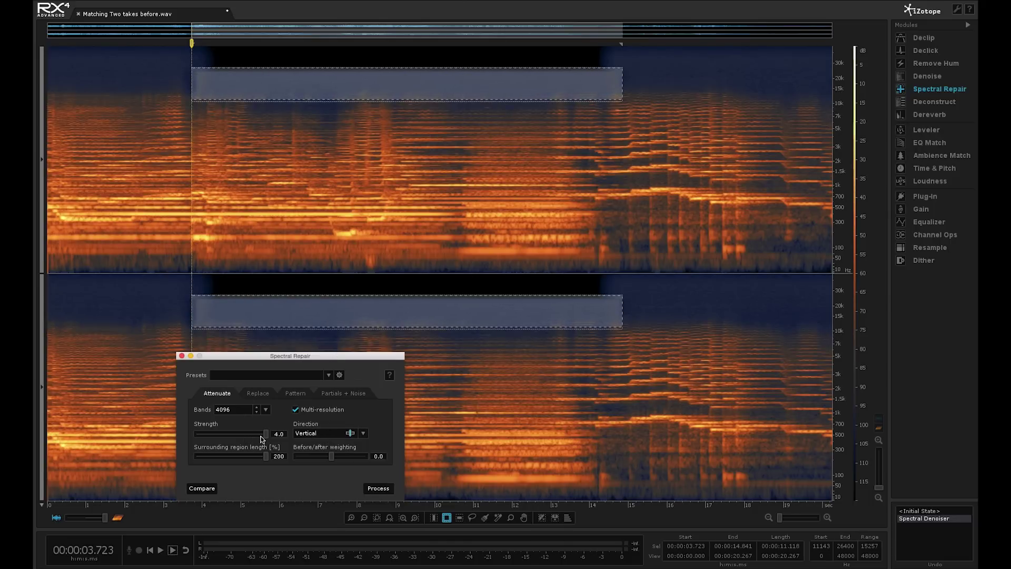
click(377, 489)
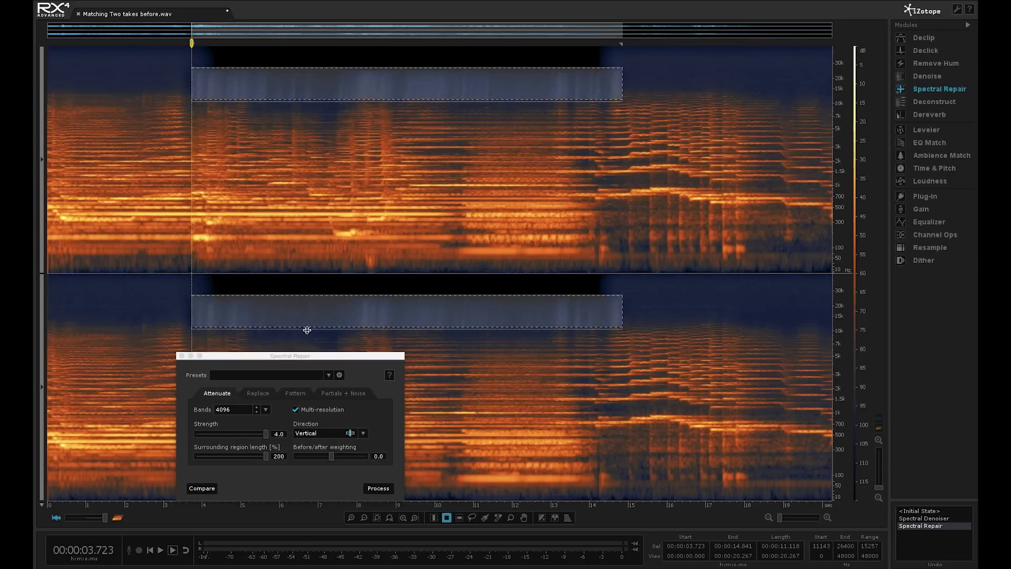
click(181, 356)
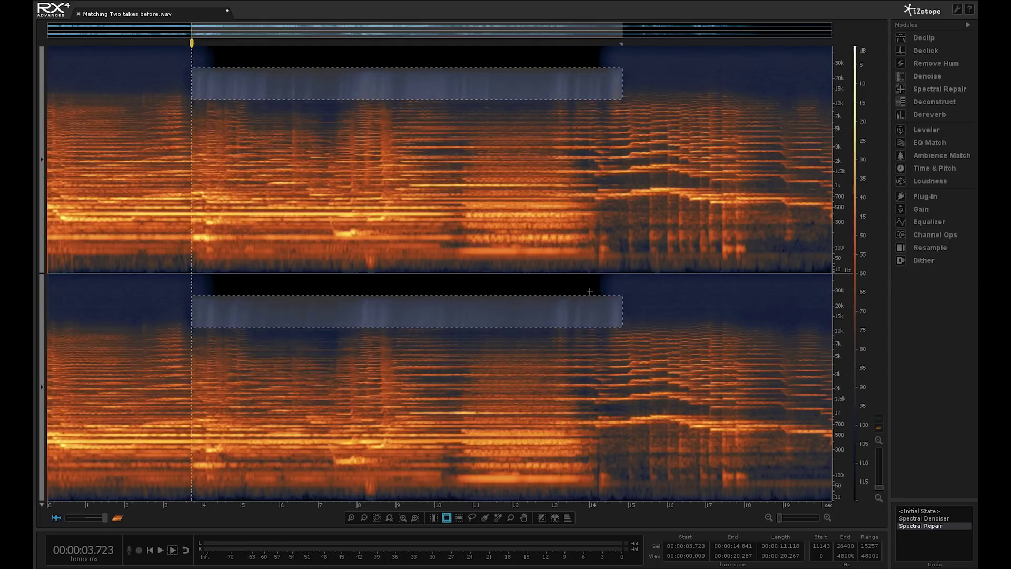
click(641, 290)
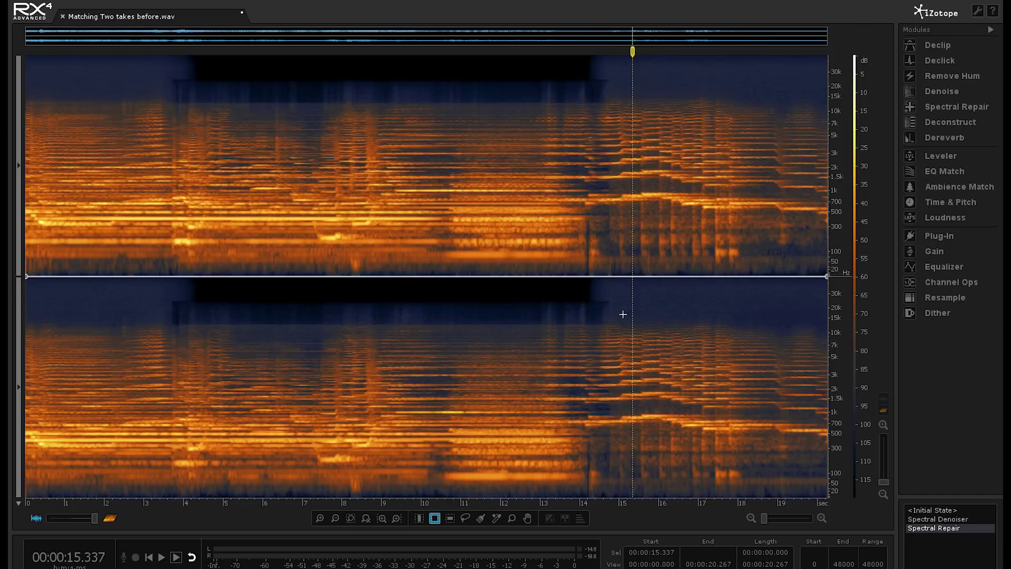
Step: In Ambience Match, learn the ambience from the clean tail, 14.935 s to the end
click(943, 190)
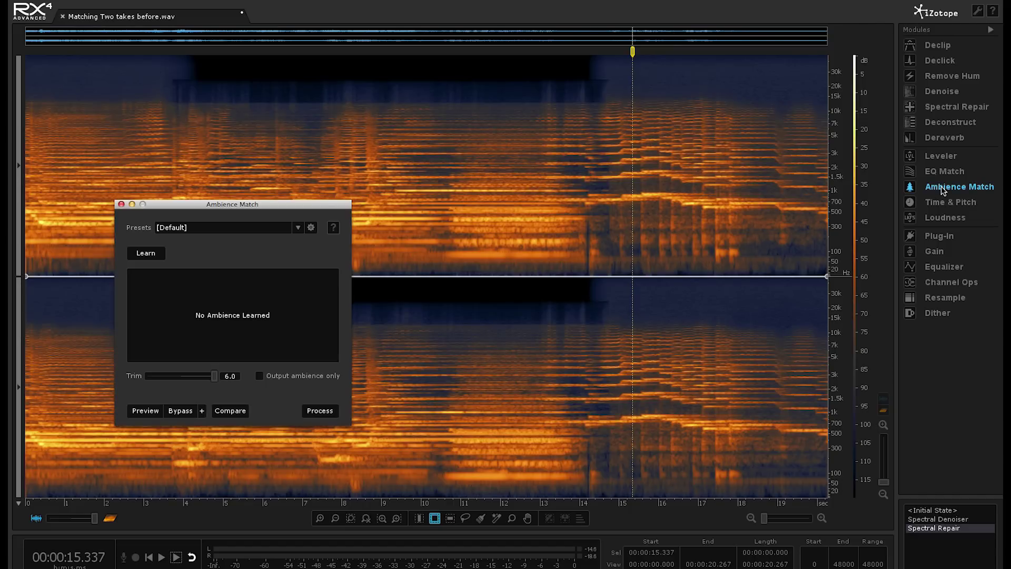
click(420, 519)
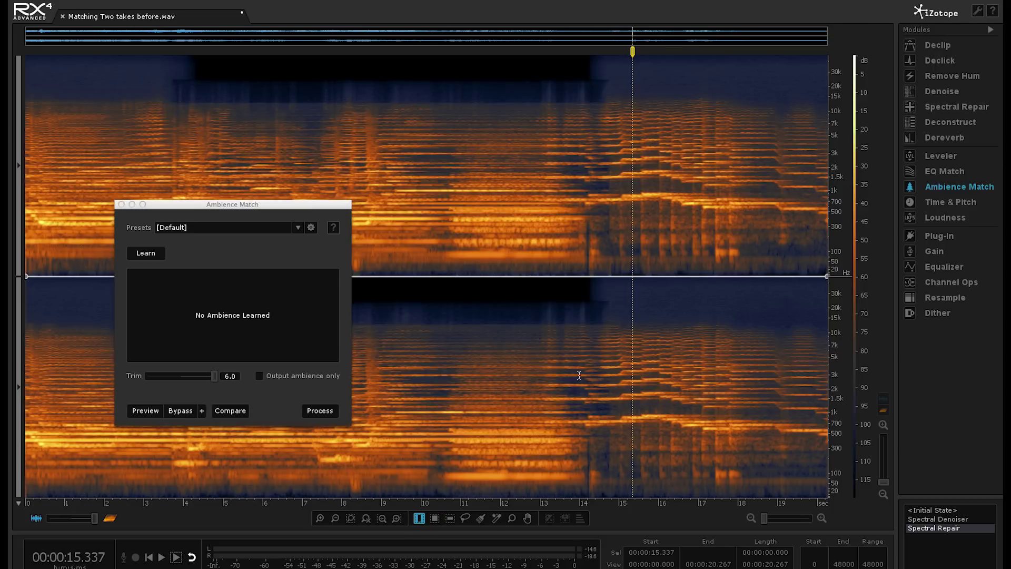
drag(615, 333, 830, 358)
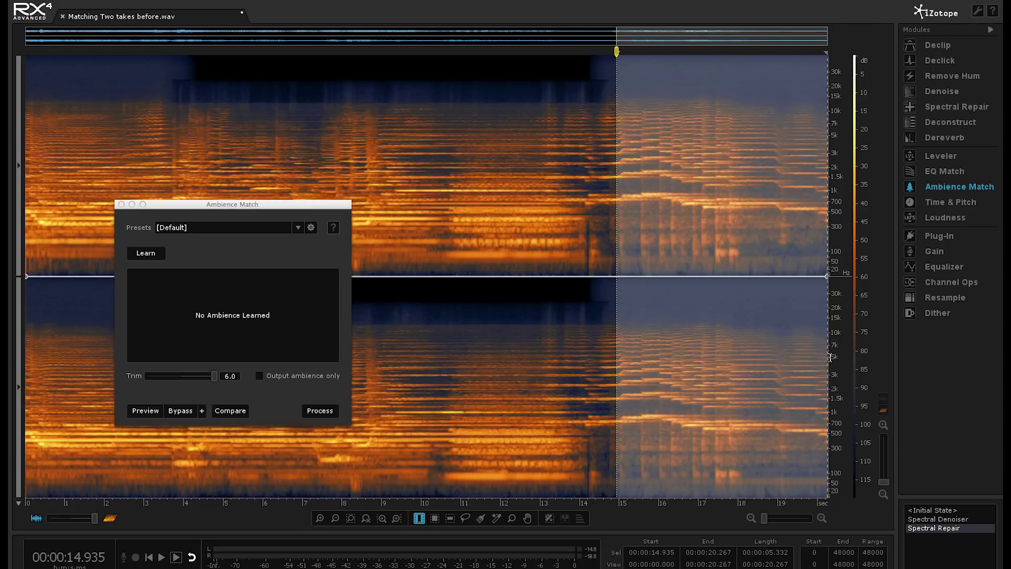
click(141, 253)
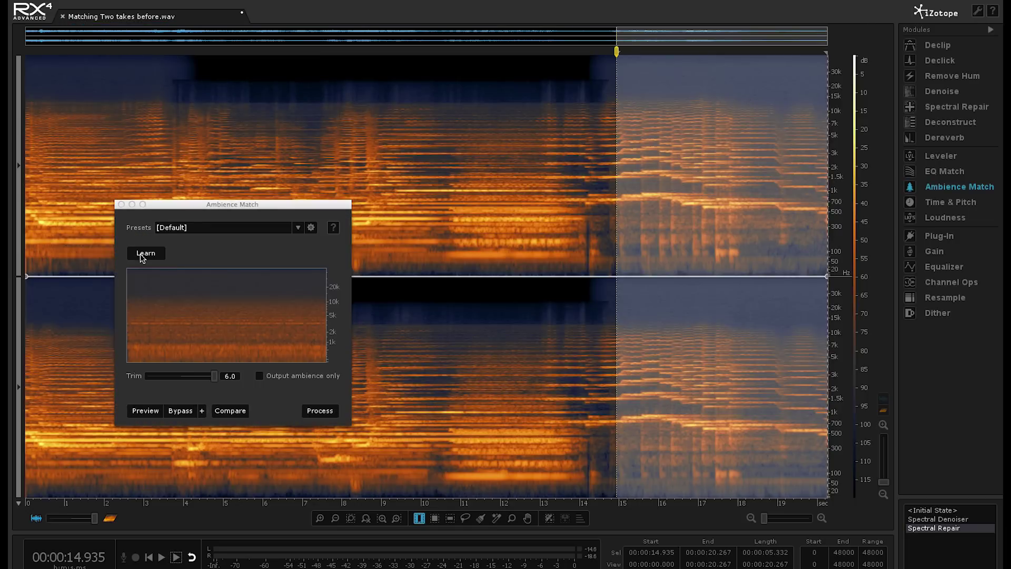
Step: Rectangle-select the empty top frequency band over the patched section
drag(152, 207, 685, 254)
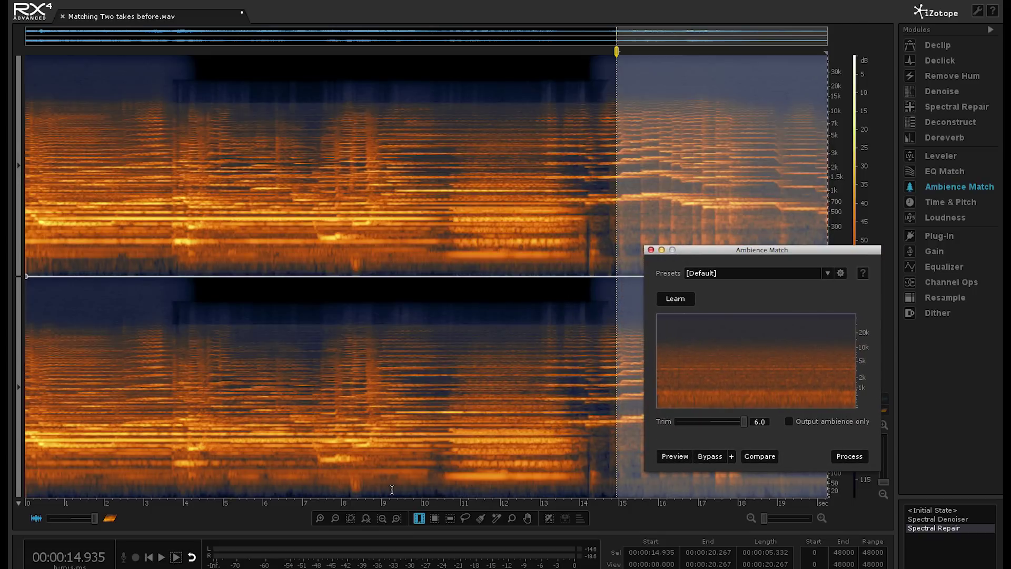
click(435, 519)
click(609, 298)
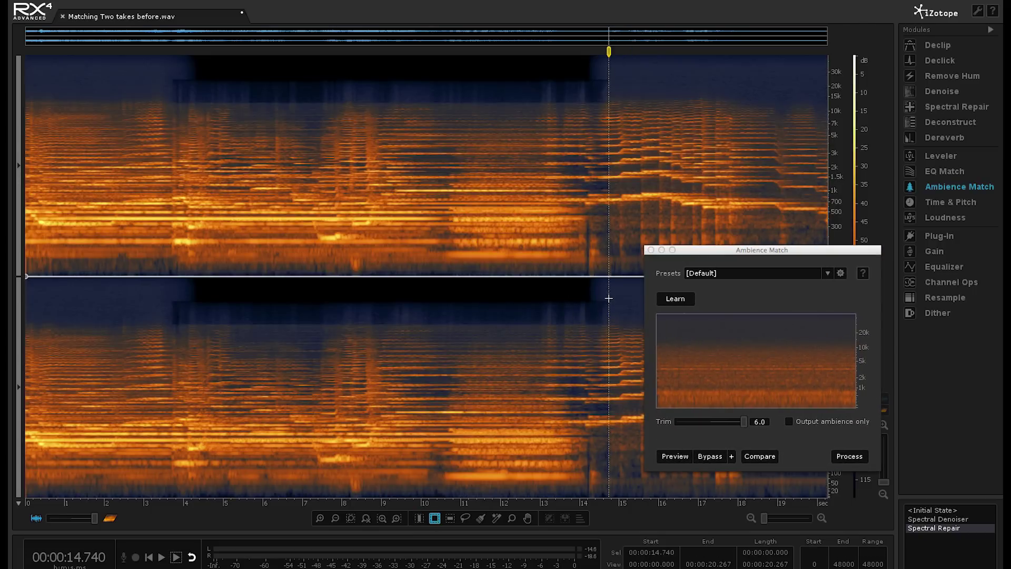
drag(610, 326, 163, 269)
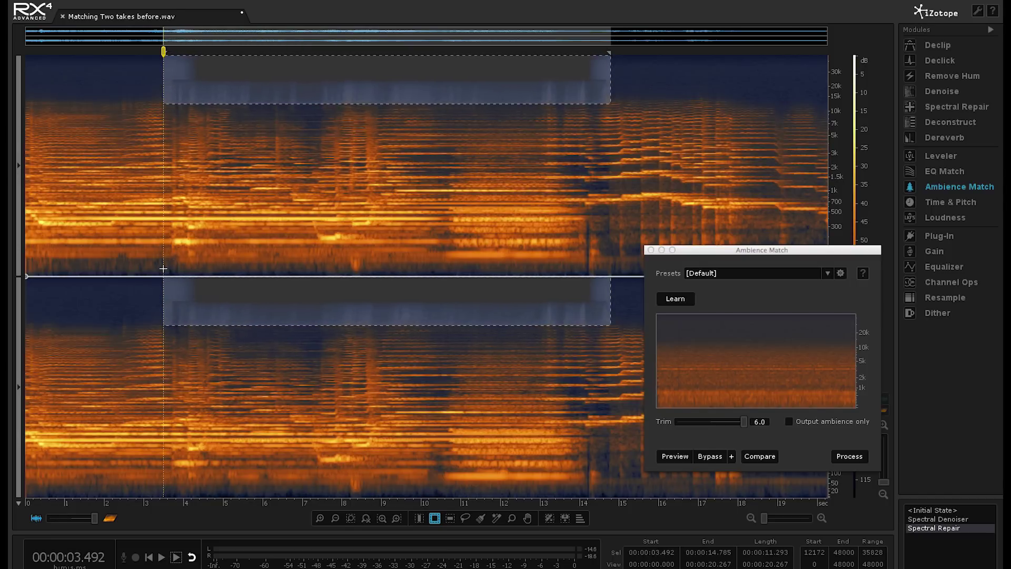
Step: Fill the top band with learned ambience, then the full-height 3.7–14.9 s section at trim 4.3
click(851, 455)
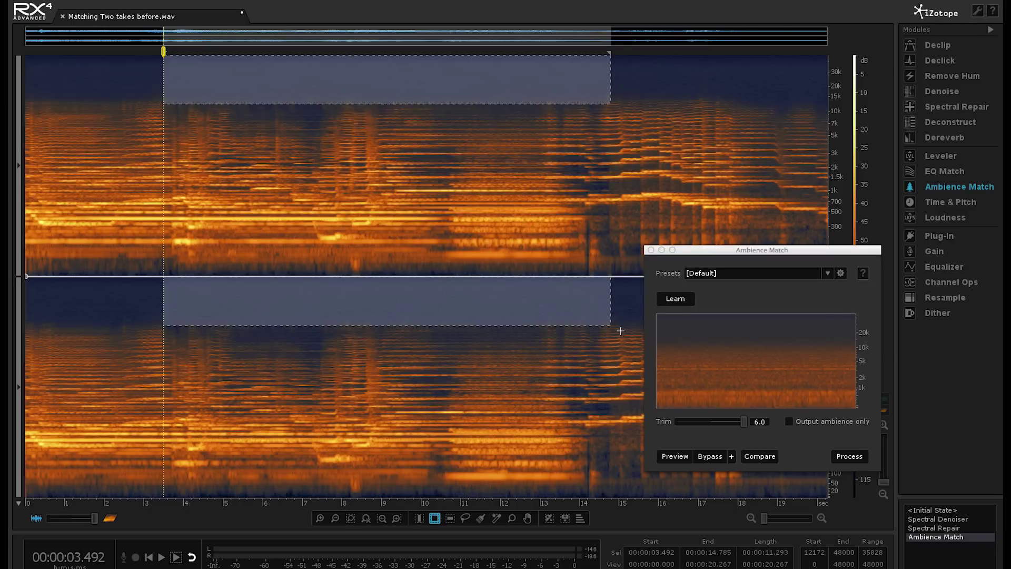
click(615, 326)
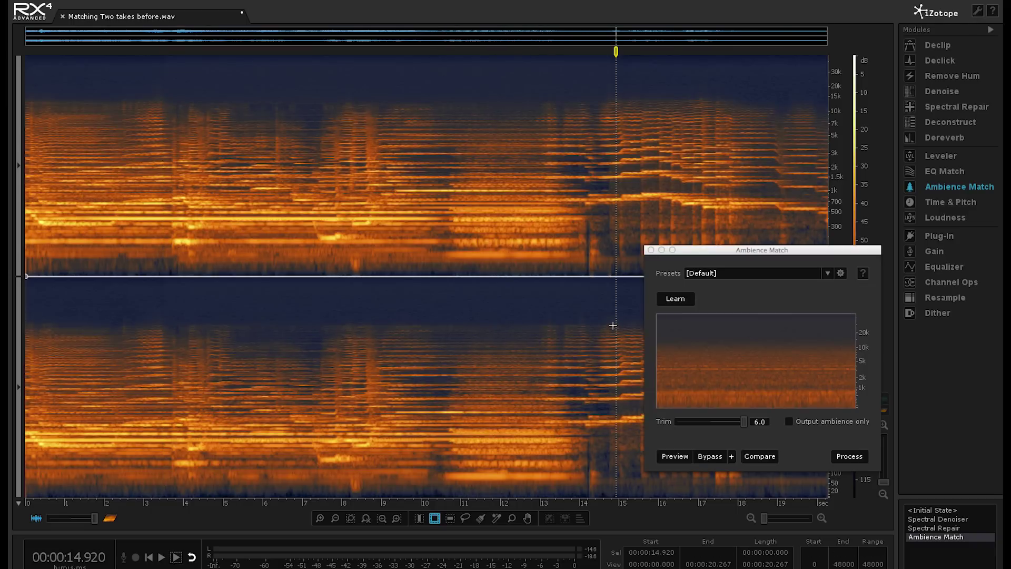
drag(613, 326, 161, 550)
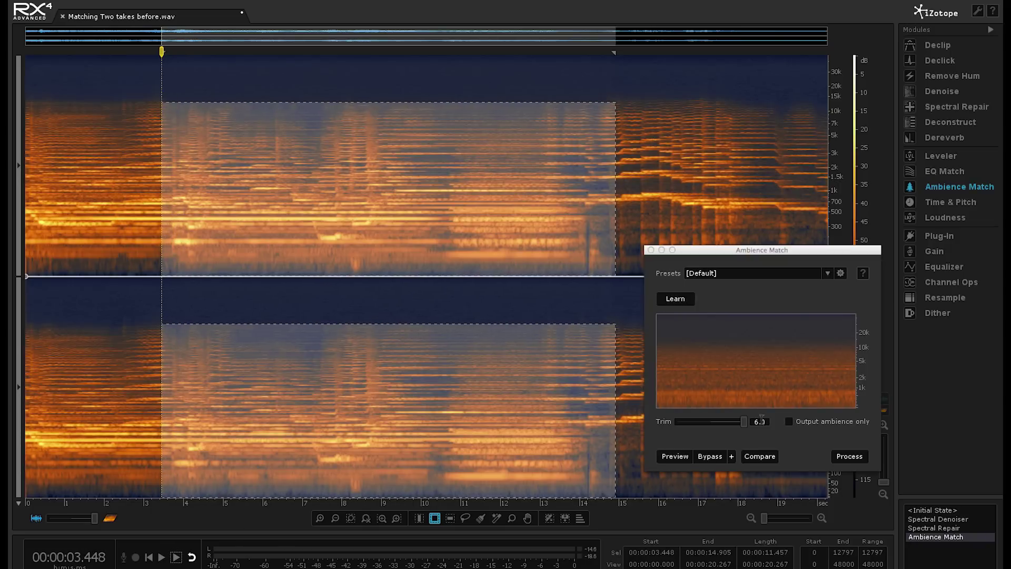
drag(745, 423, 740, 422)
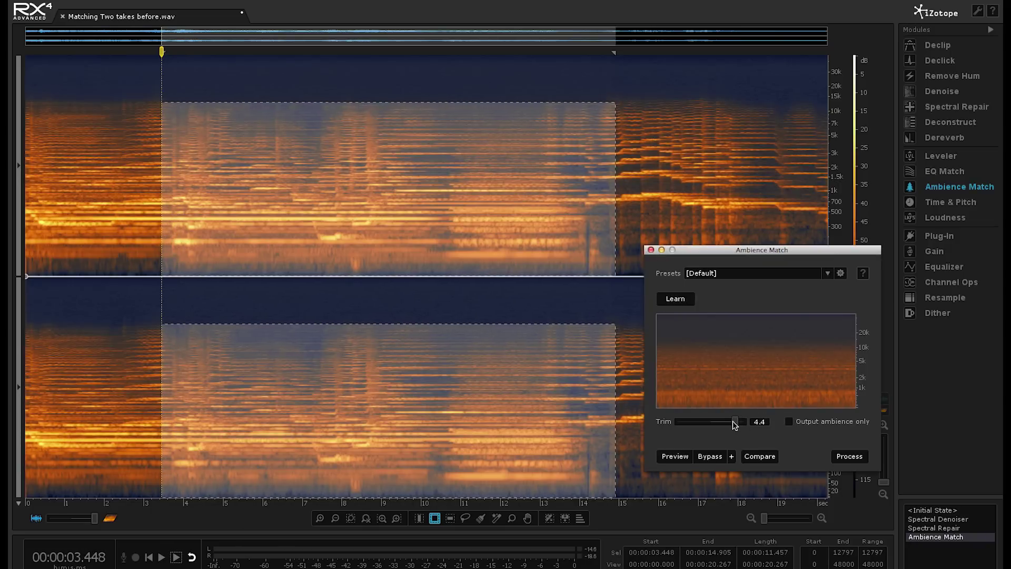
click(836, 457)
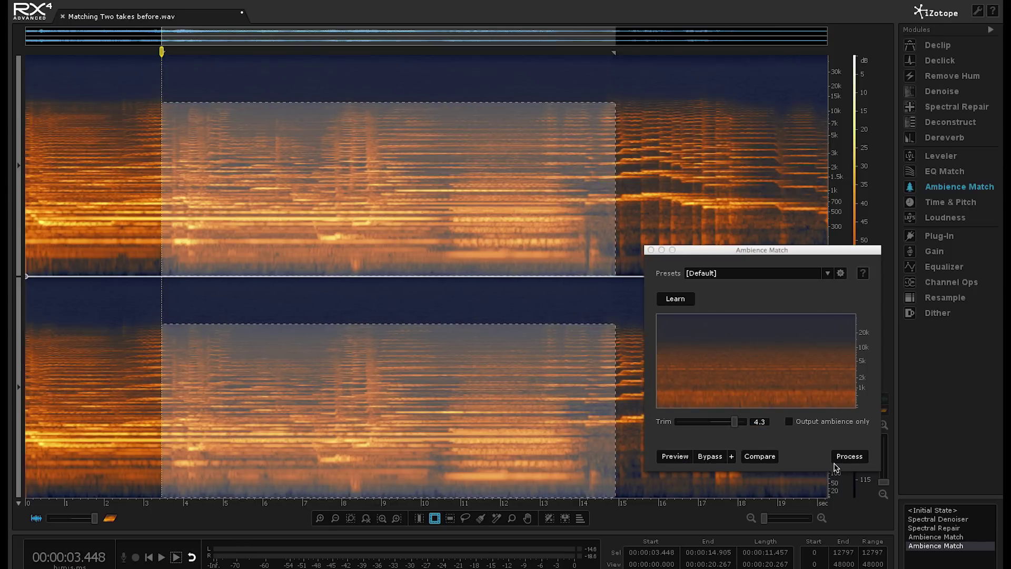
Step: Play the take from the start to listen to the result, then stop
key(ctrl+d)
key(space)
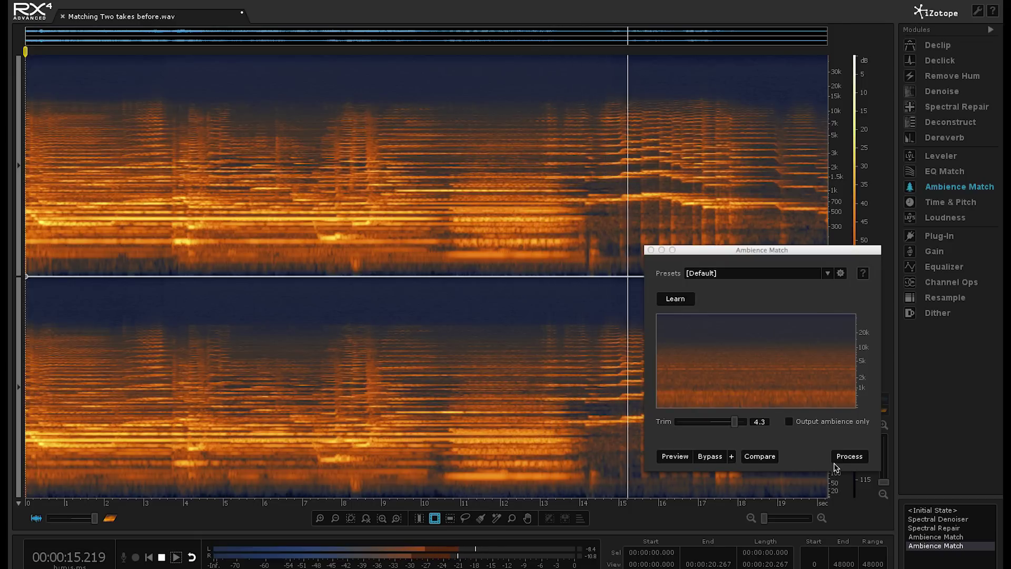
key(space)
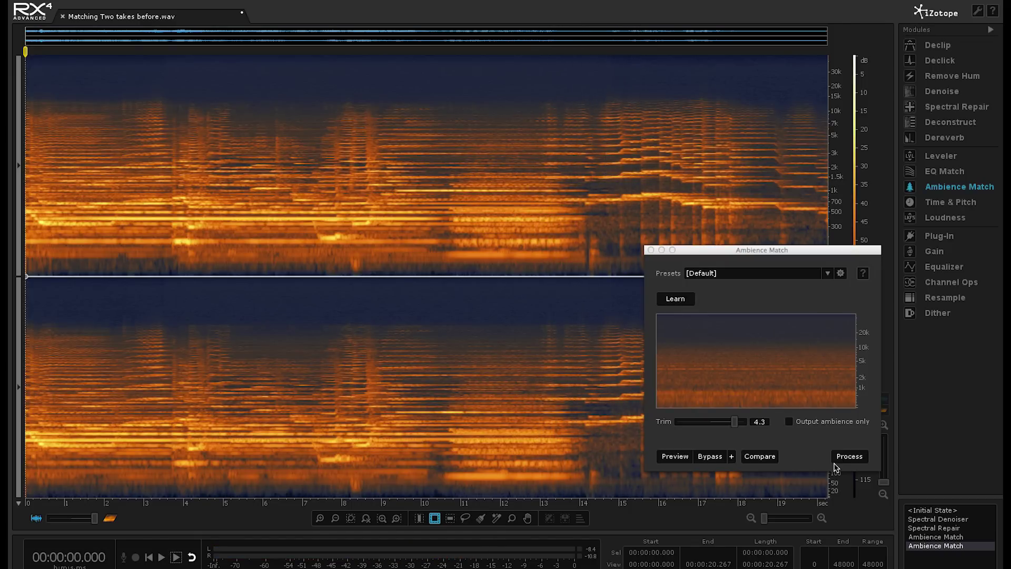
Step: Swap Ambience Match for Channel Ops with the Increase stereo width preset
click(651, 249)
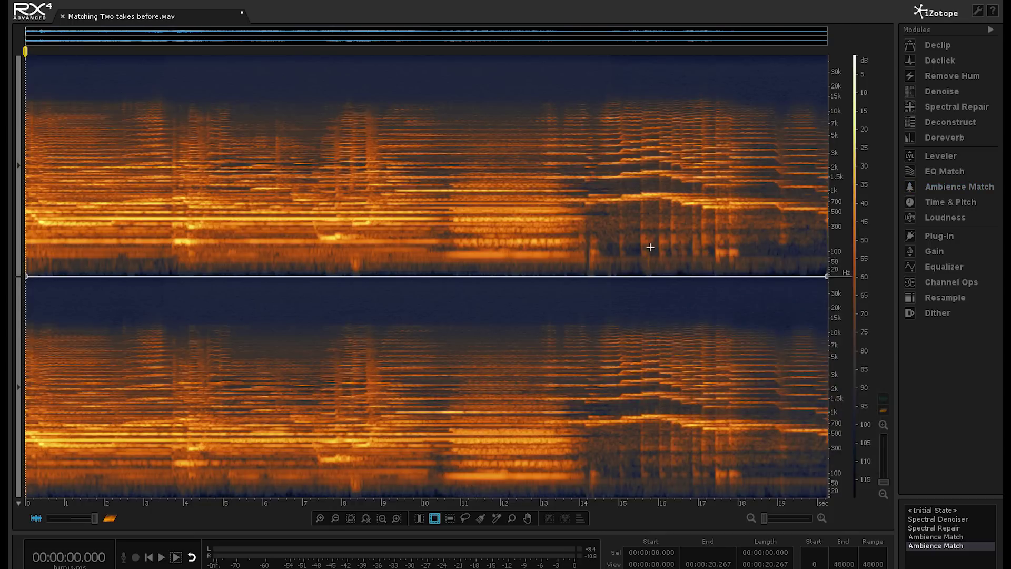
click(968, 284)
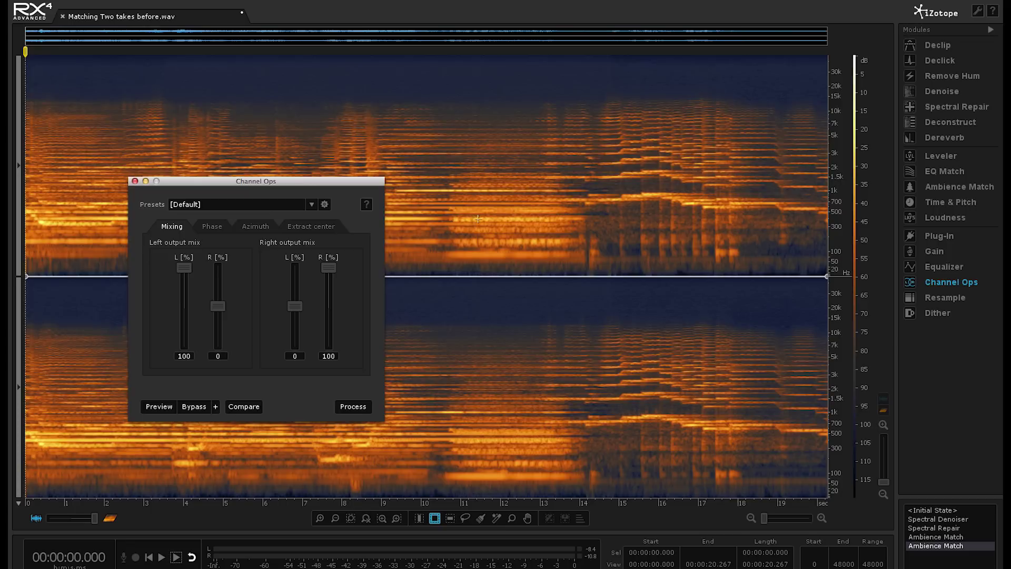
click(288, 206)
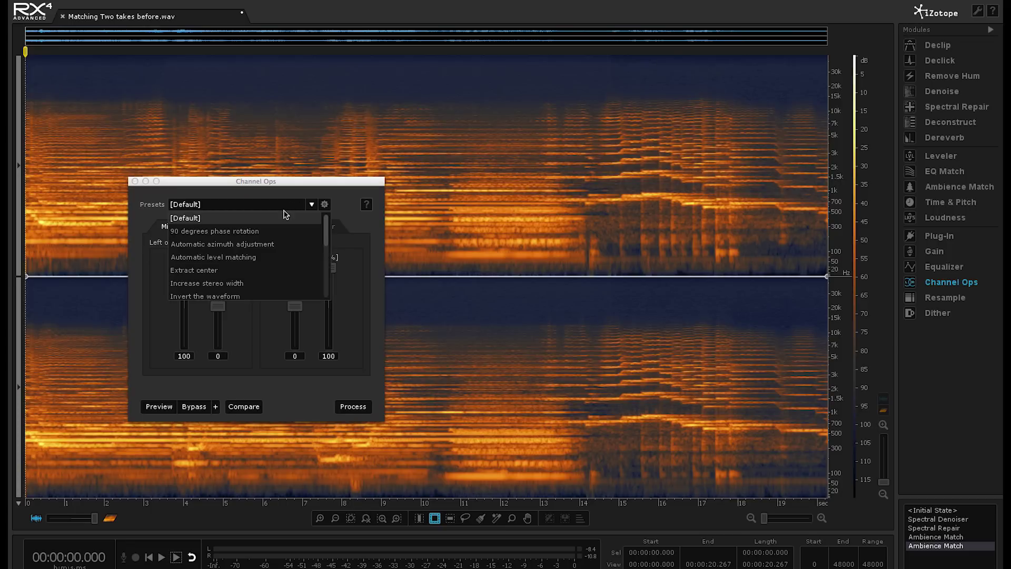
click(229, 284)
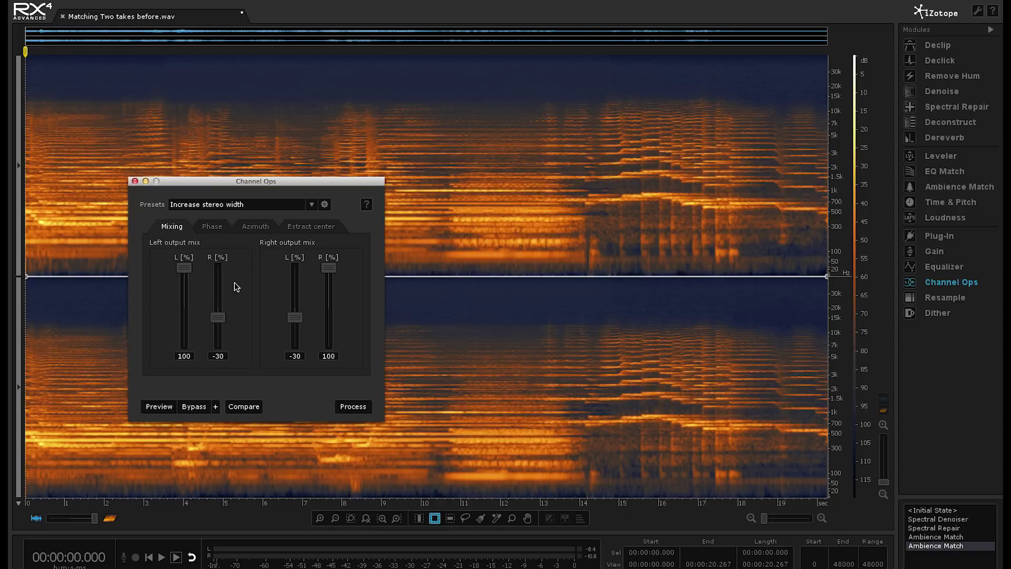
Step: Widen the 3.7–14.7 s section, close Channel Ops, and play to compare
click(419, 519)
drag(170, 151, 608, 153)
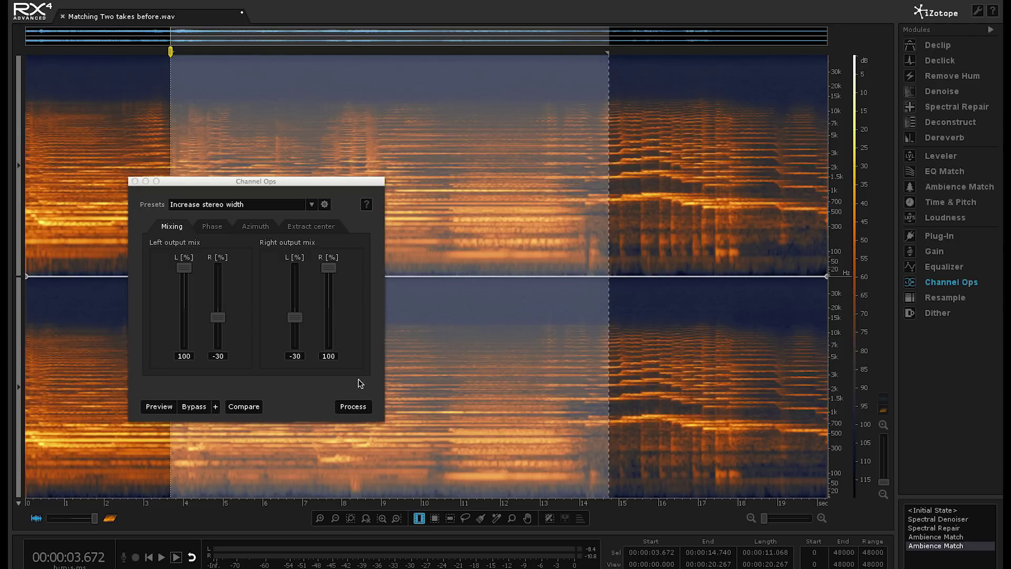
click(353, 407)
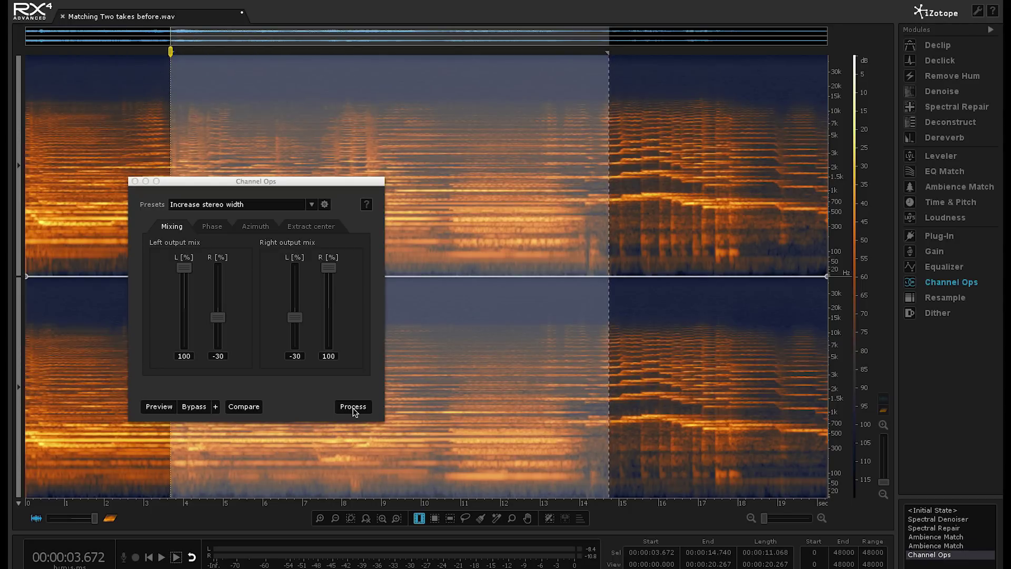
key(Escape)
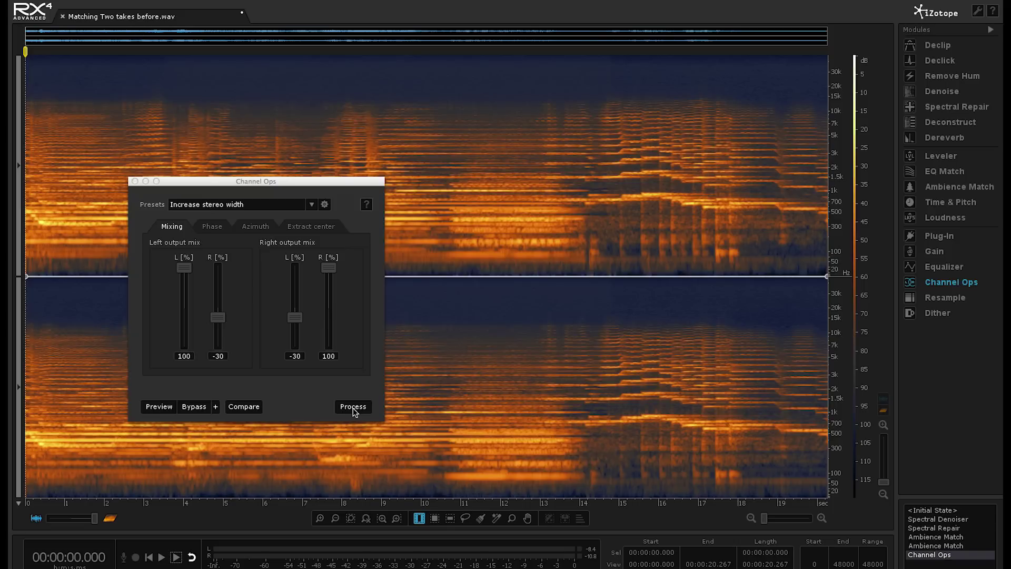
click(133, 181)
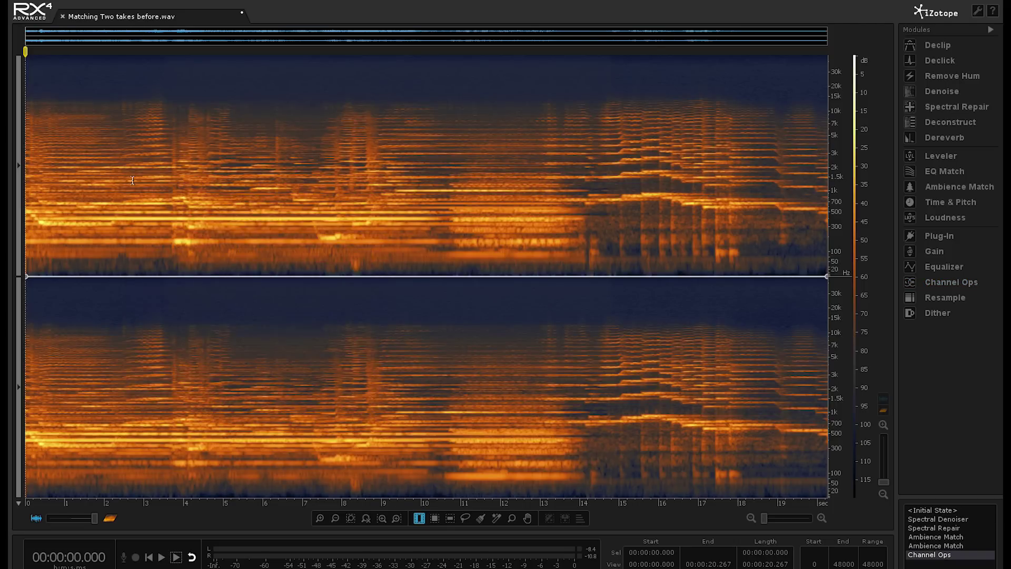
key(space)
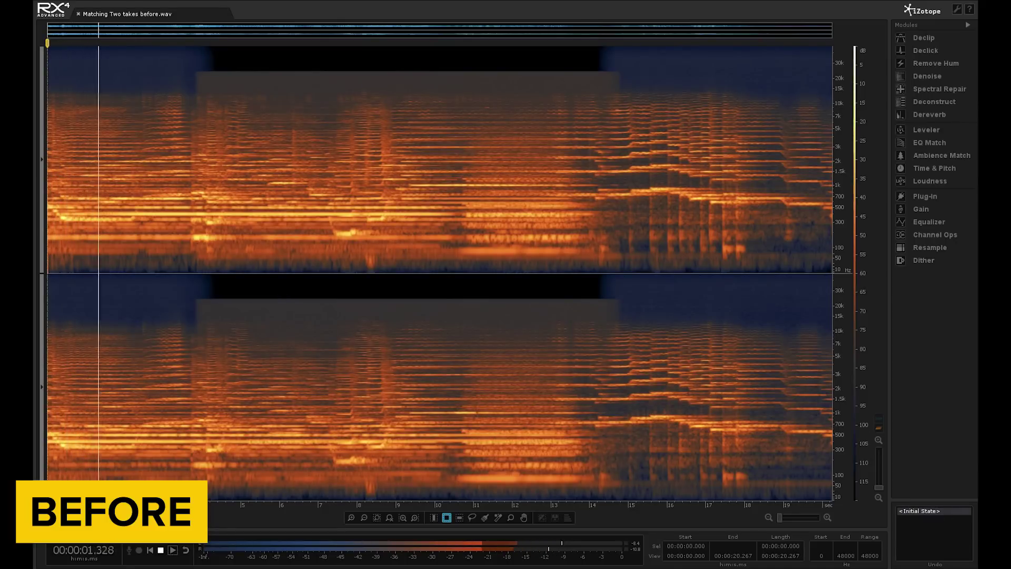